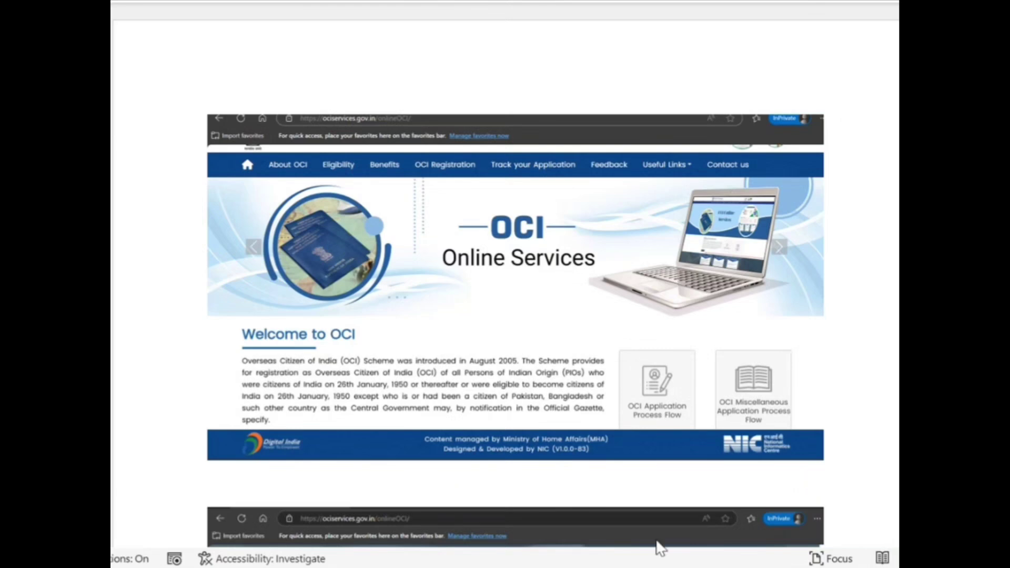
- Review the OCI portal home page, the OCI registration section and the User Register form in the document's screenshots
scroll(537, 456, down, 5)
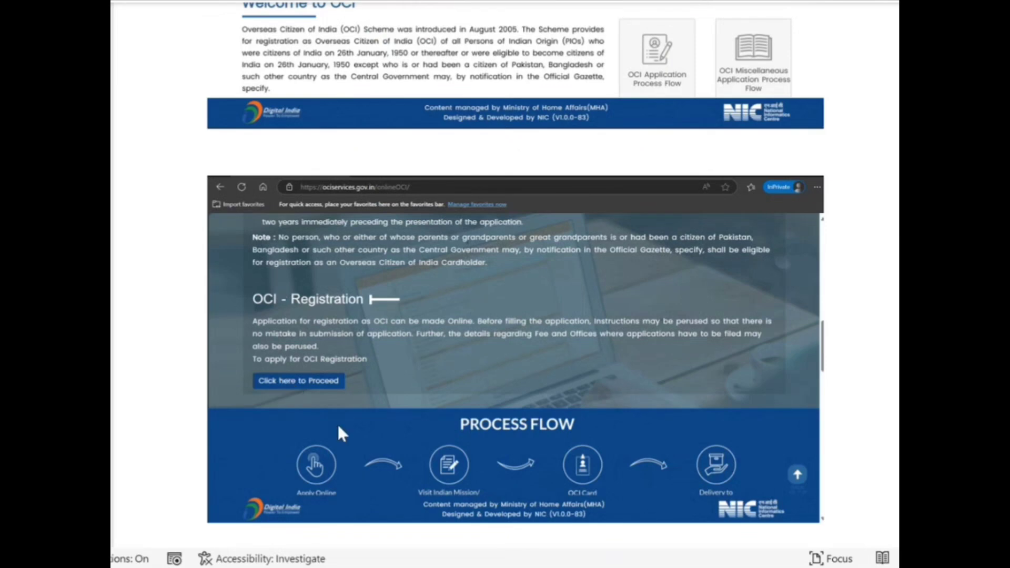
scroll(336, 426, down, 8)
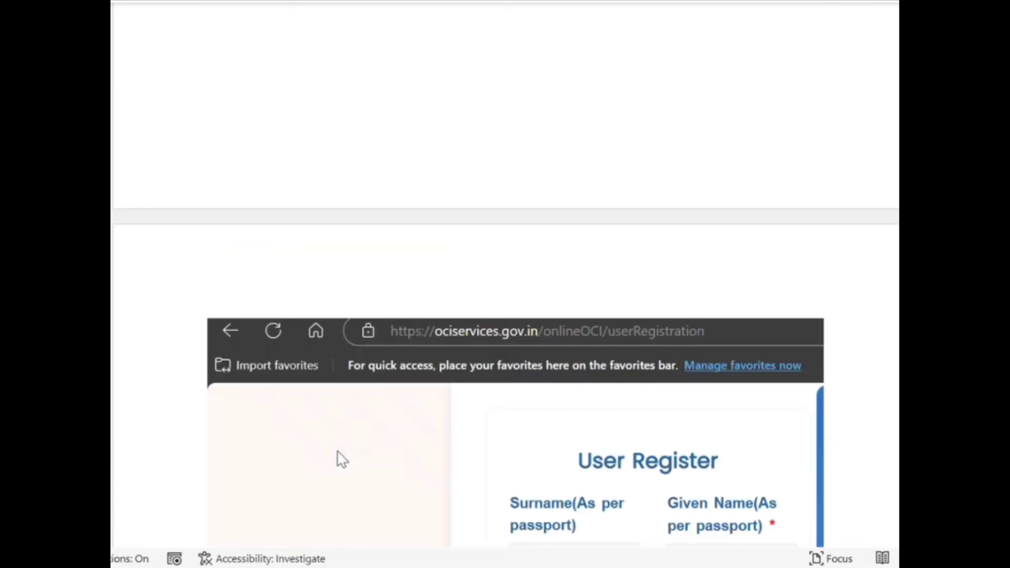
scroll(341, 459, up, 2)
scroll(342, 459, down, 1)
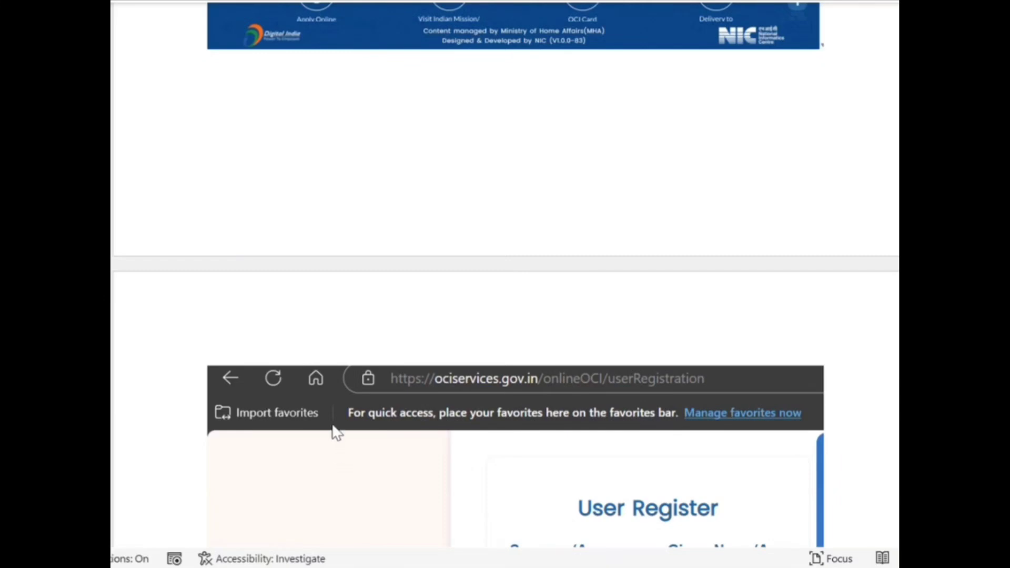
scroll(337, 432, down, 2)
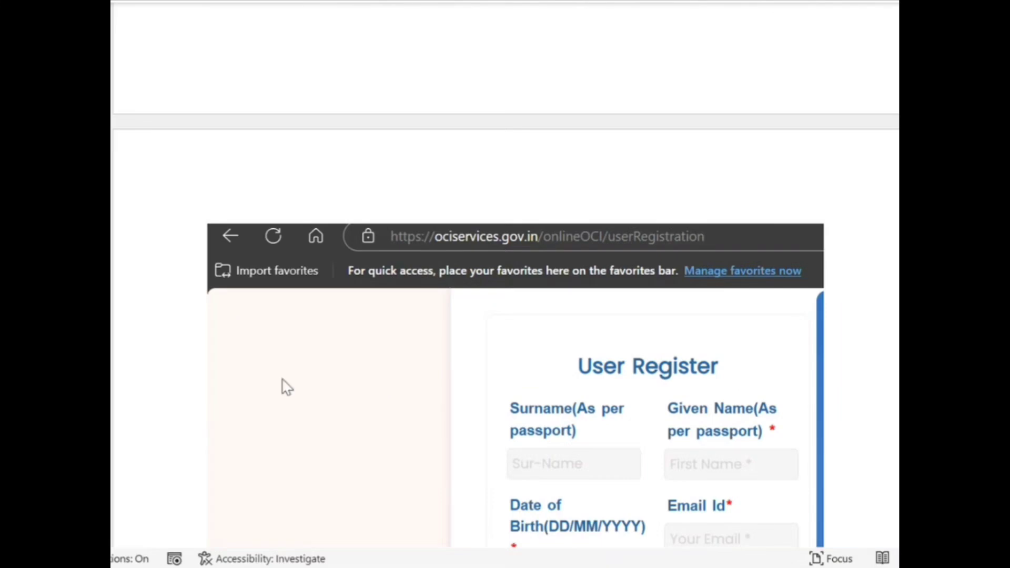
scroll(289, 365, down, 2)
scroll(288, 364, down, 1)
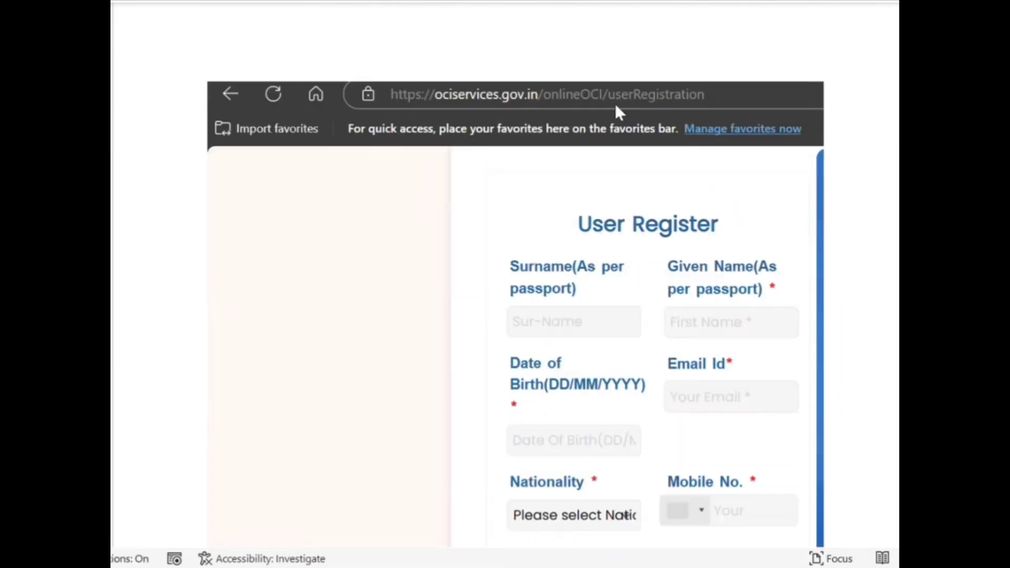
scroll(616, 107, down, 2)
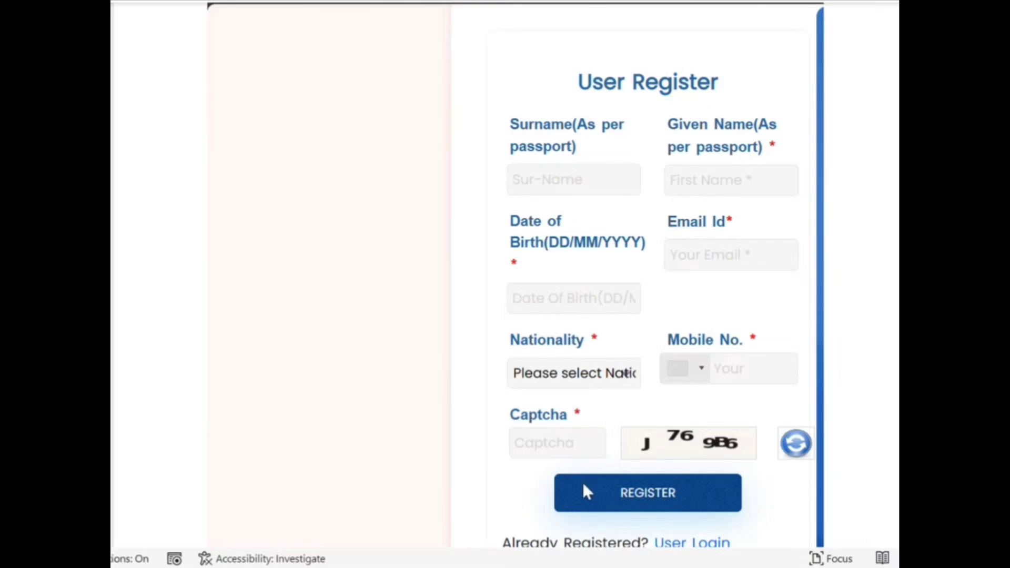
scroll(573, 481, down, 2)
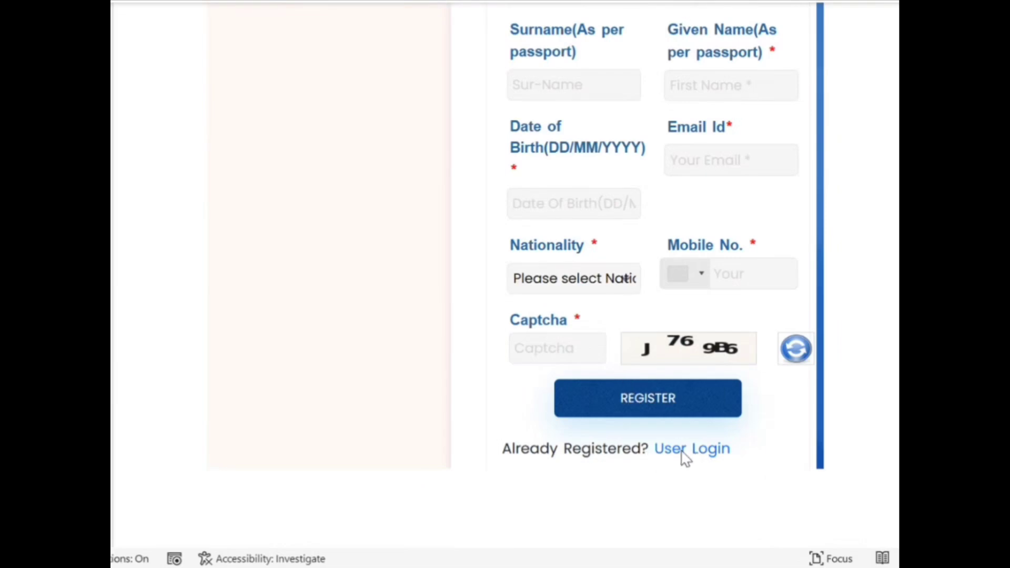
- Review the OCI Registration (In Lieu Of Valid PIO-Card) option with its eligibility, required documents and application instructions
scroll(388, 395, down, 5)
scroll(385, 392, down, 10)
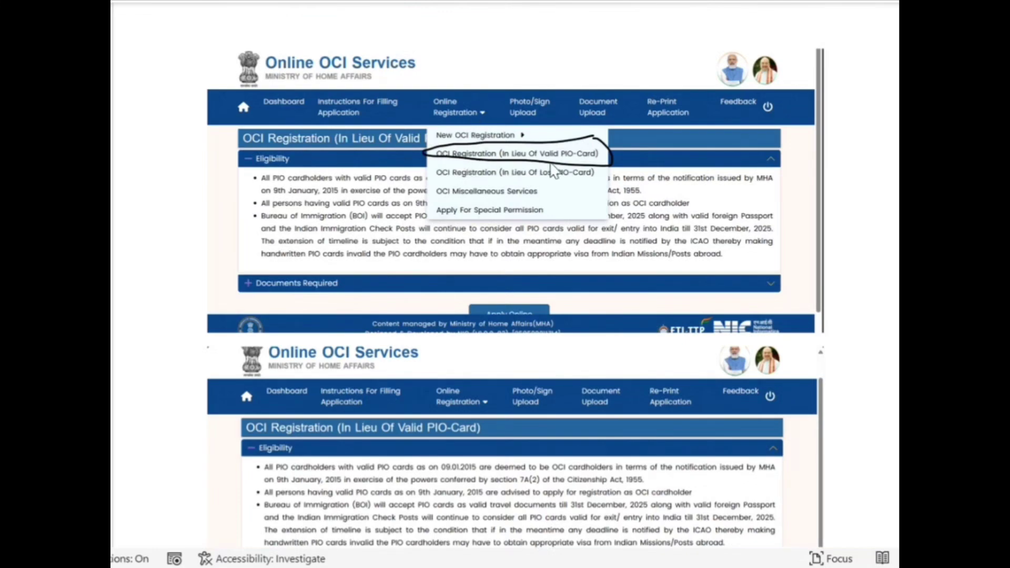
scroll(520, 207, down, 3)
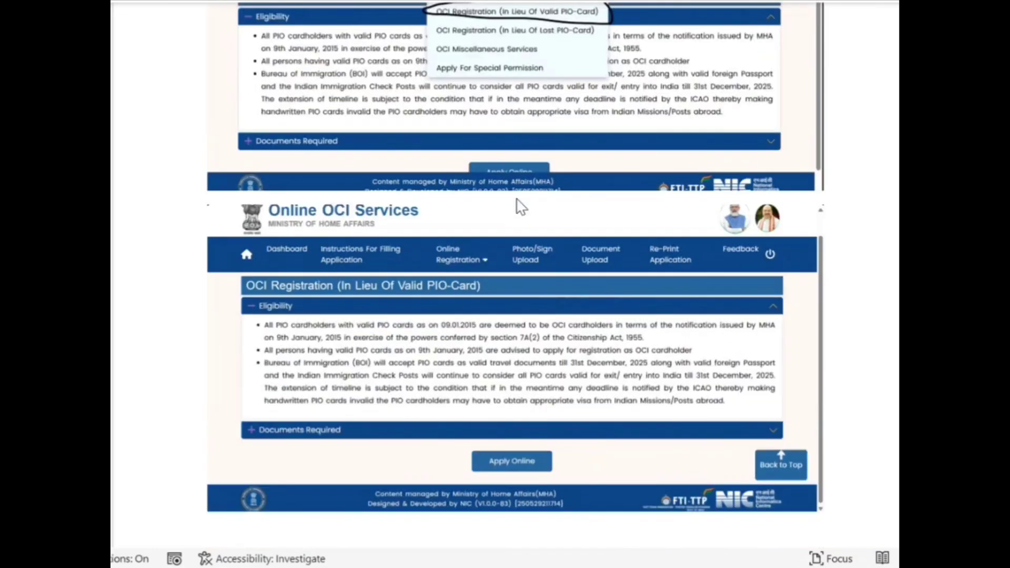
scroll(436, 276, down, 1)
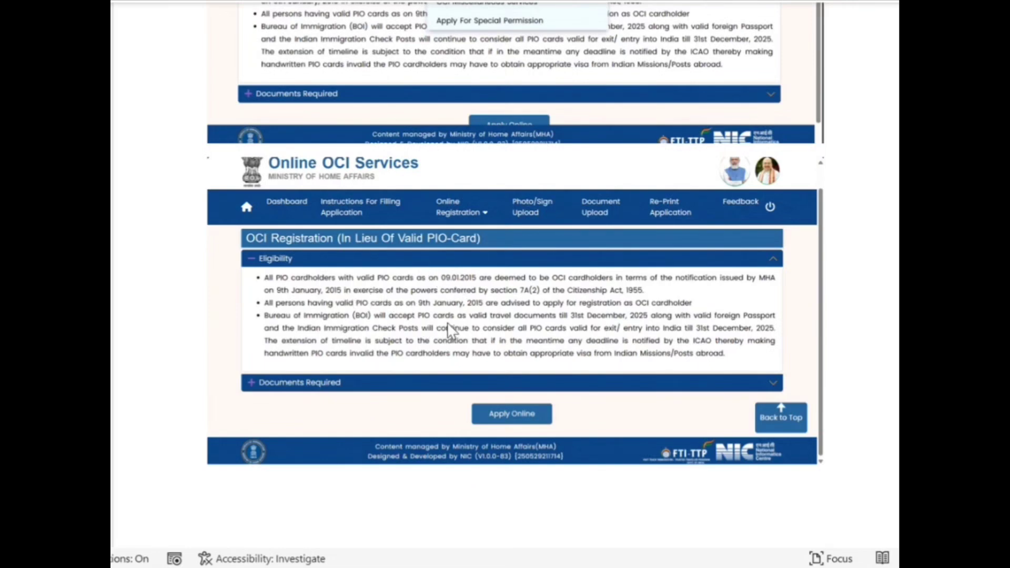
scroll(448, 329, down, 3)
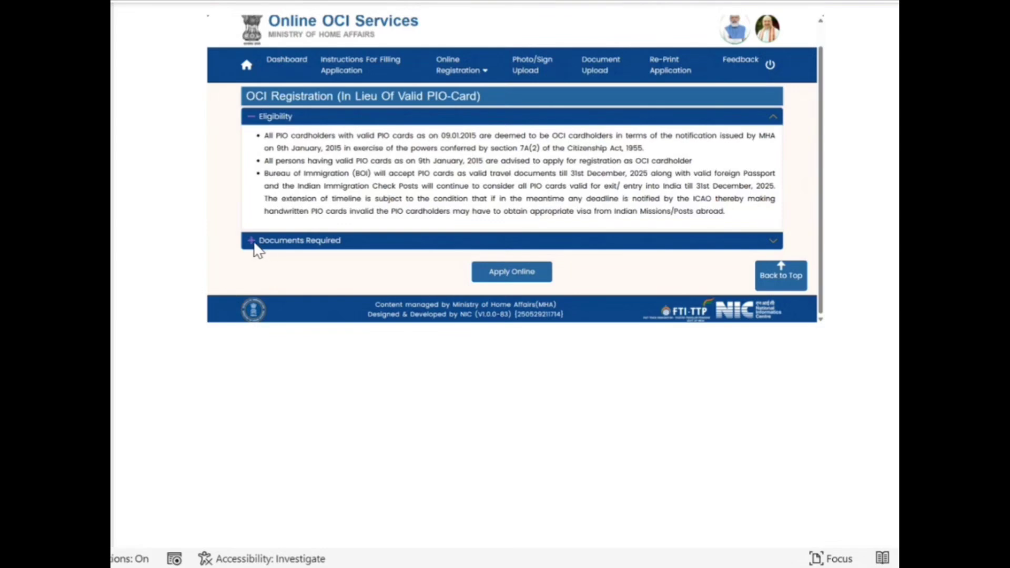
scroll(330, 294, down, 10)
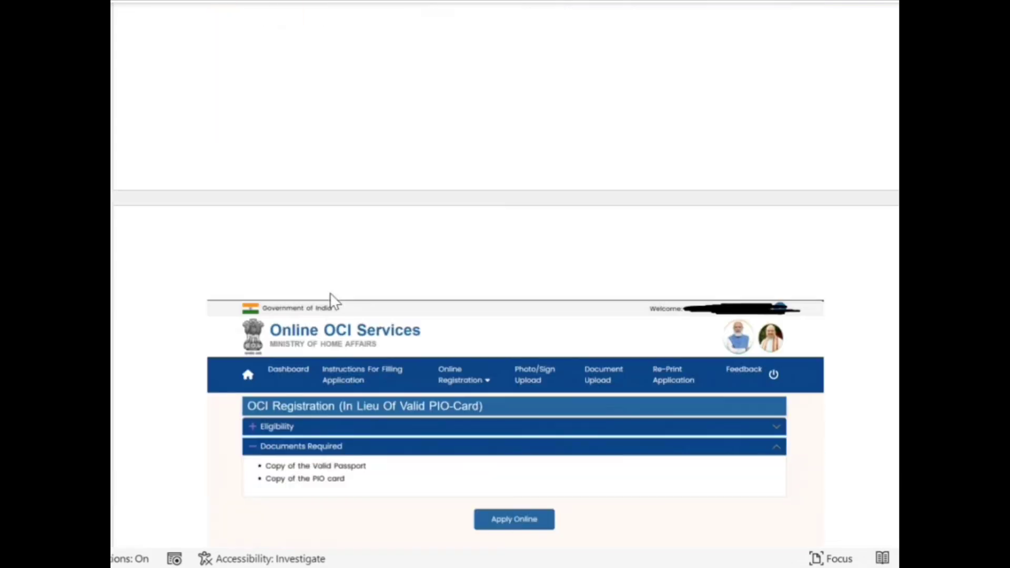
scroll(330, 293, down, 2)
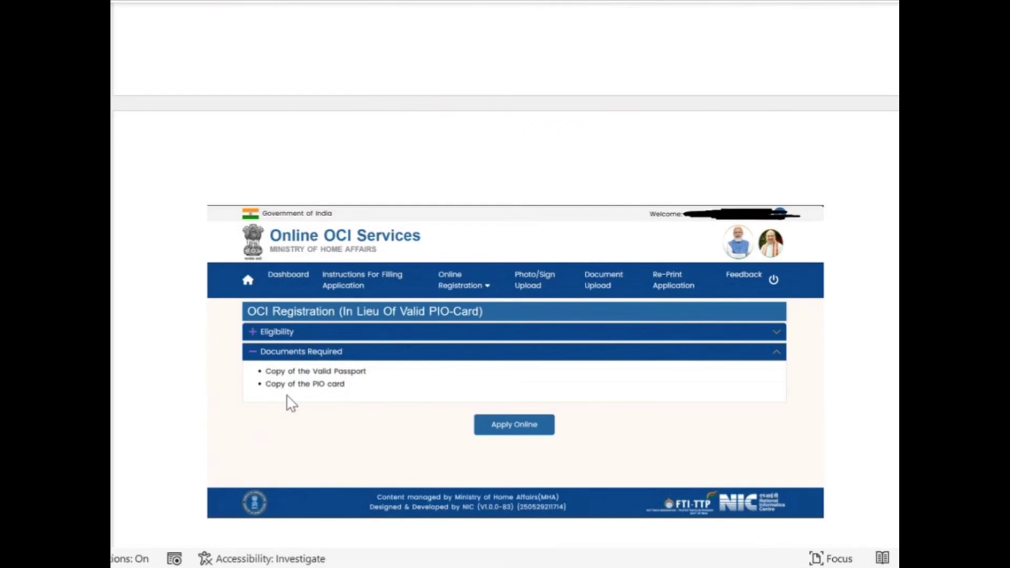
scroll(334, 405, down, 3)
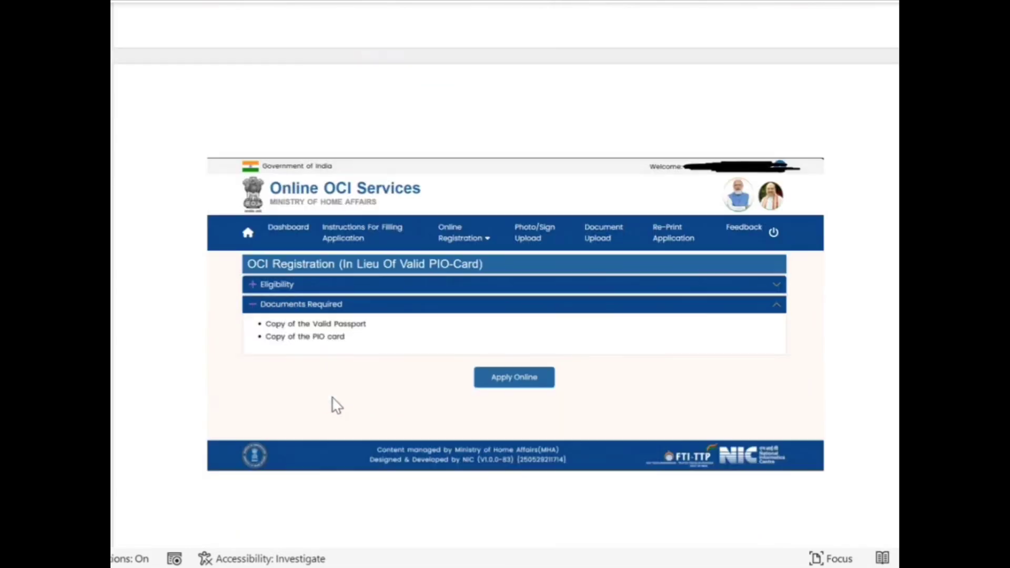
scroll(341, 376, down, 5)
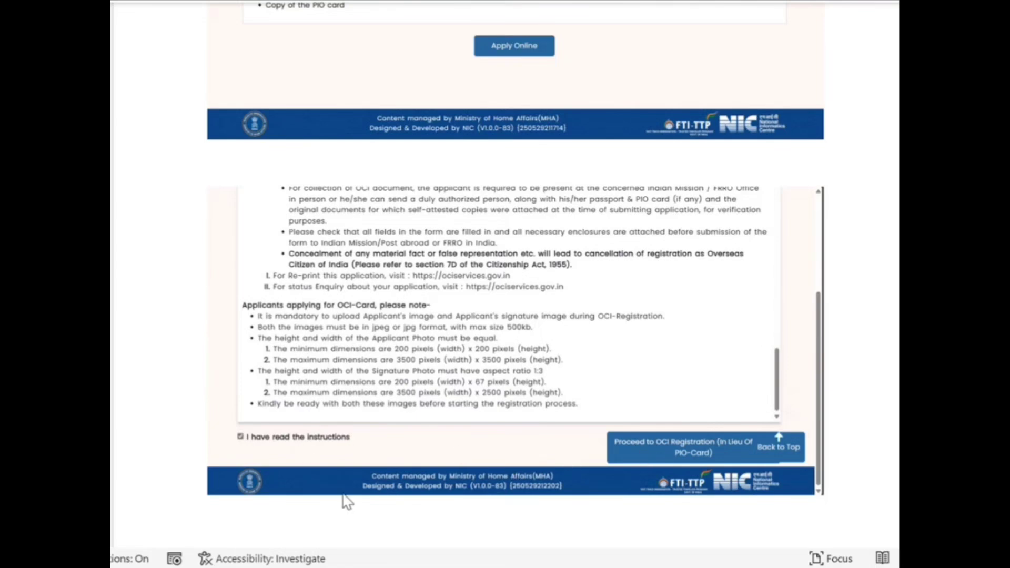
- Examine page I of the registration form, covering place of submission, applicant's details, passport details and family details
scroll(348, 502, down, 8)
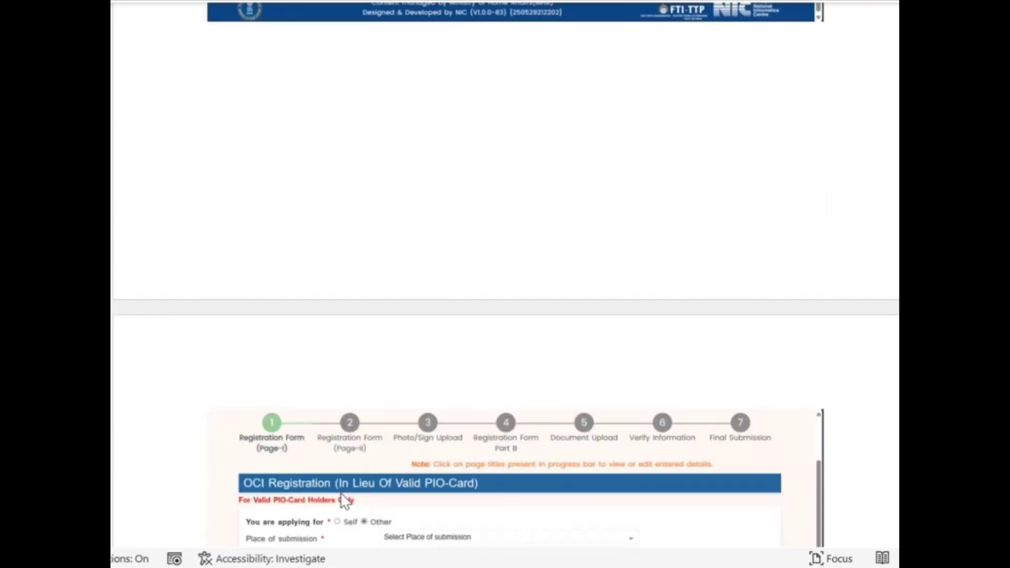
scroll(345, 502, down, 3)
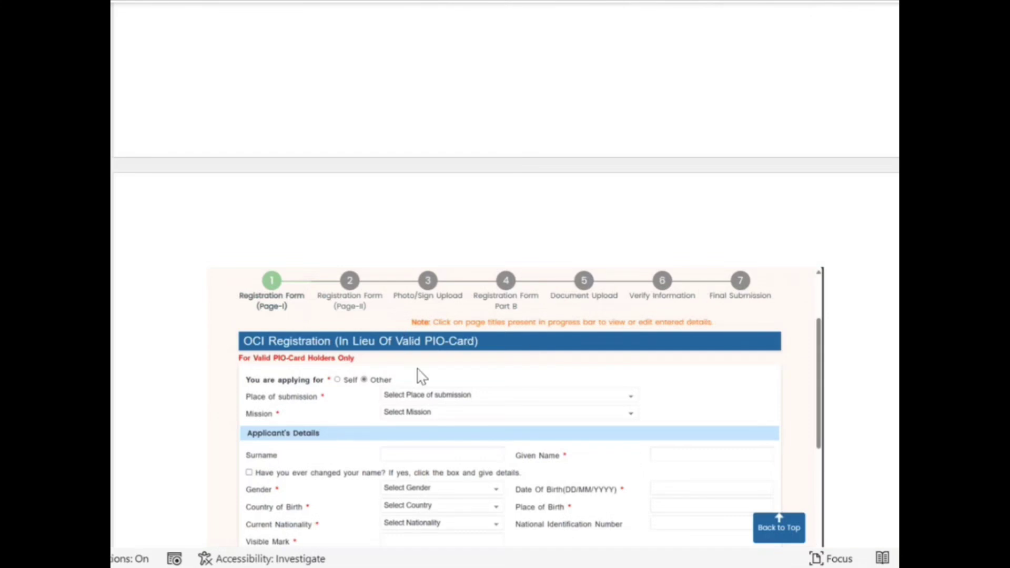
scroll(343, 379, down, 1)
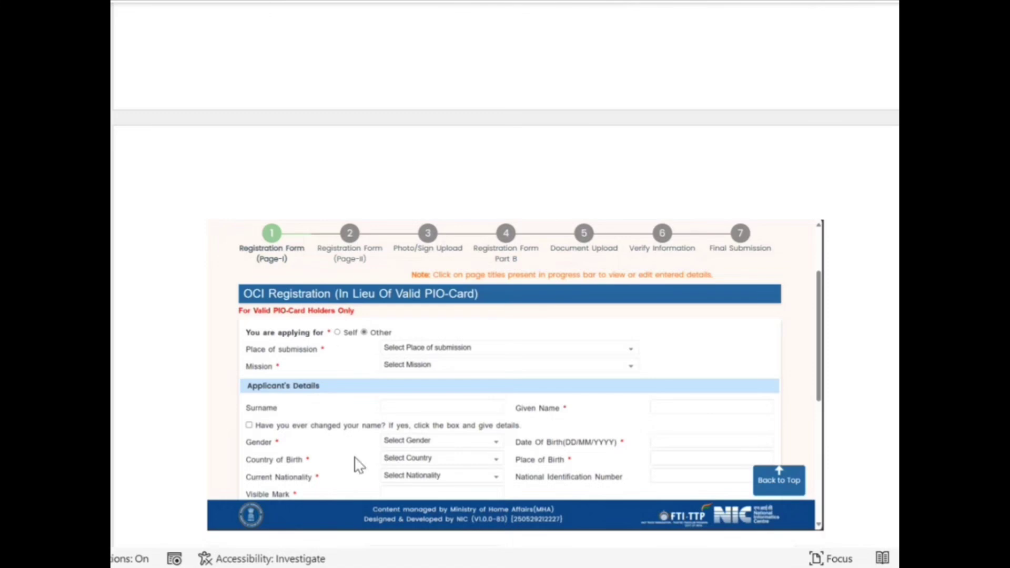
scroll(526, 481, down, 2)
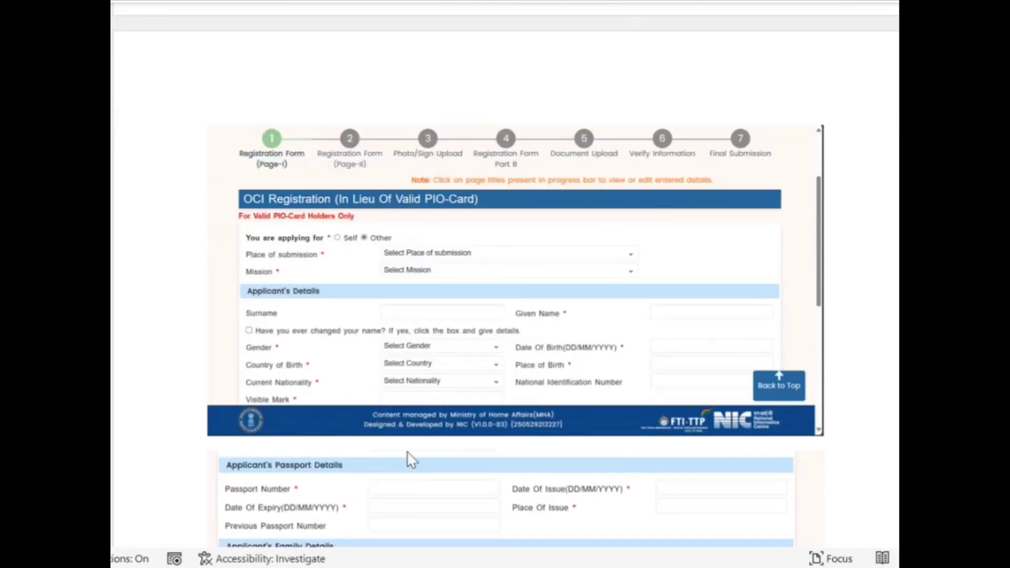
scroll(419, 510, down, 2)
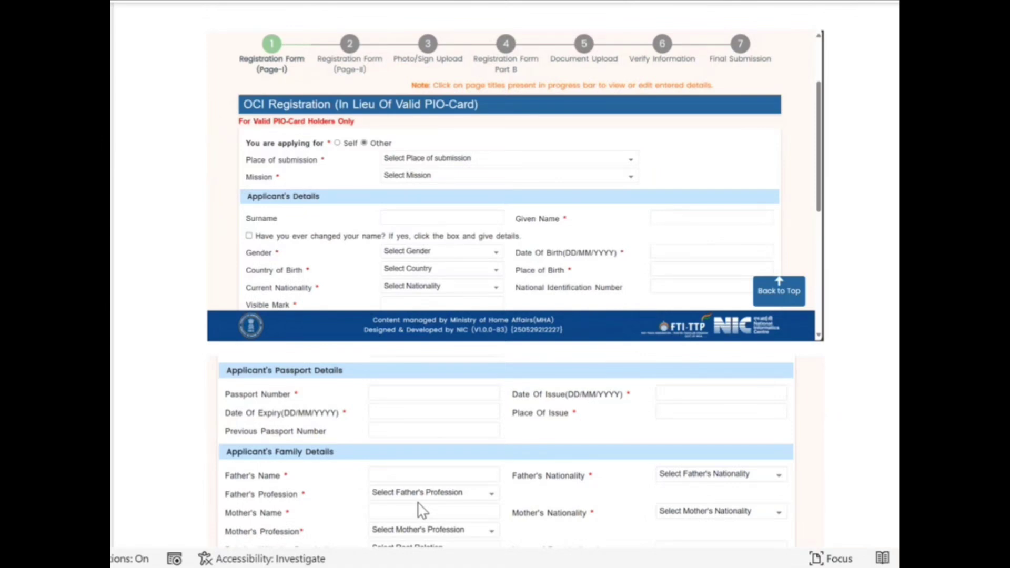
scroll(422, 510, up, 1)
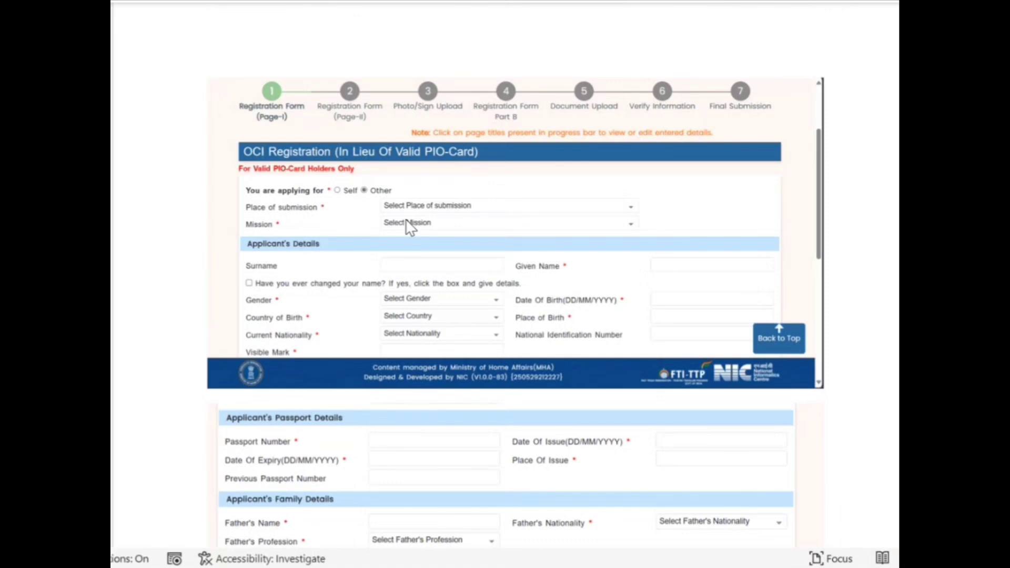
scroll(383, 309, down, 2)
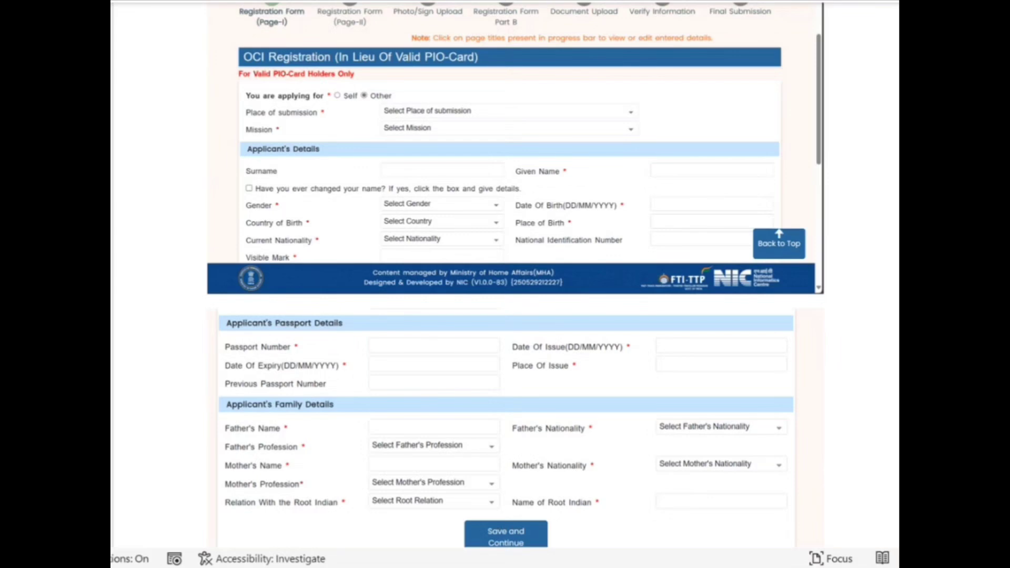
scroll(174, 339, down, 1)
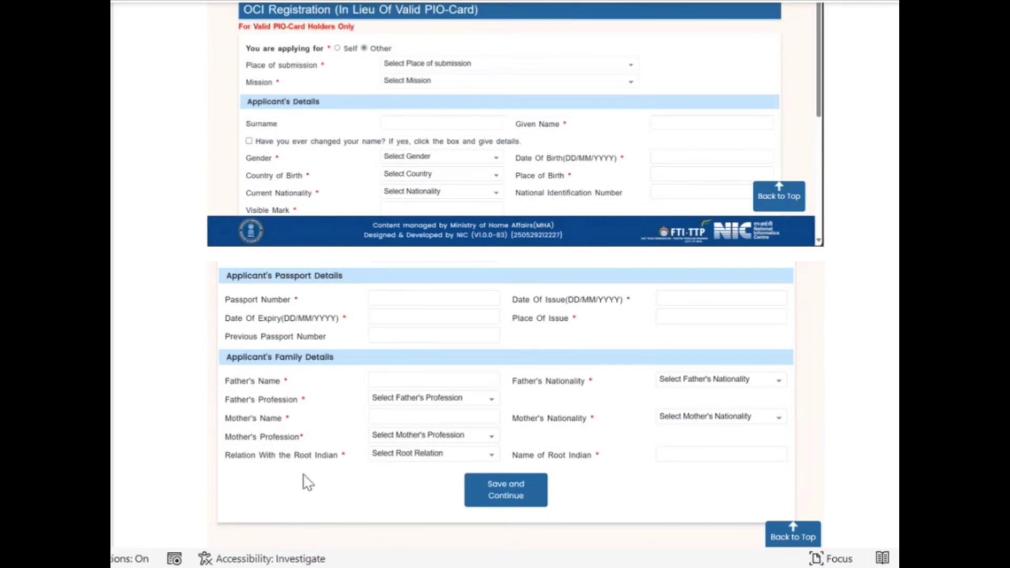
scroll(310, 473, down, 3)
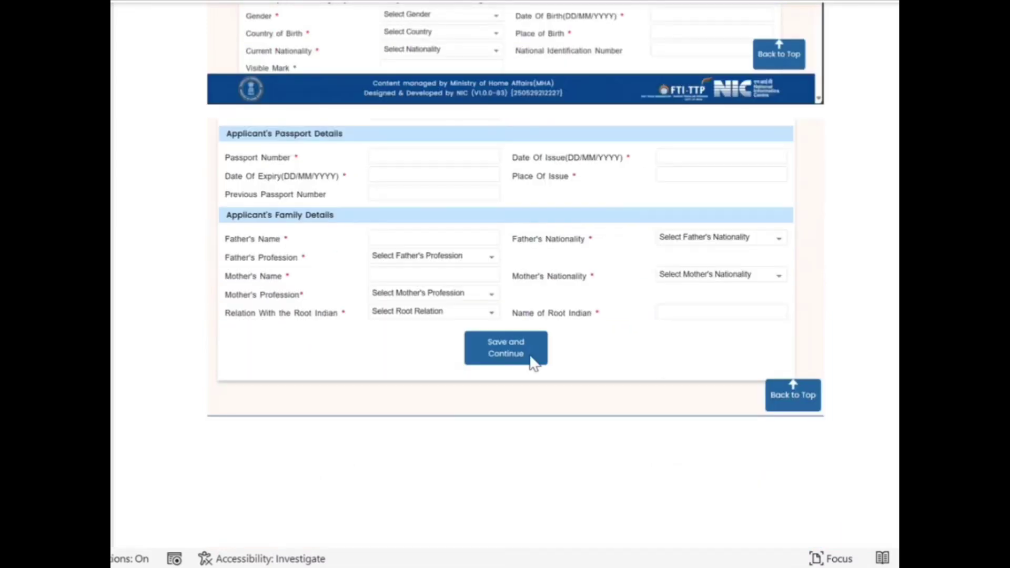
- Examine page II's PIO card, occupation and address fields, plus the photo and signature upload requirements
scroll(468, 405, down, 4)
scroll(466, 405, down, 6)
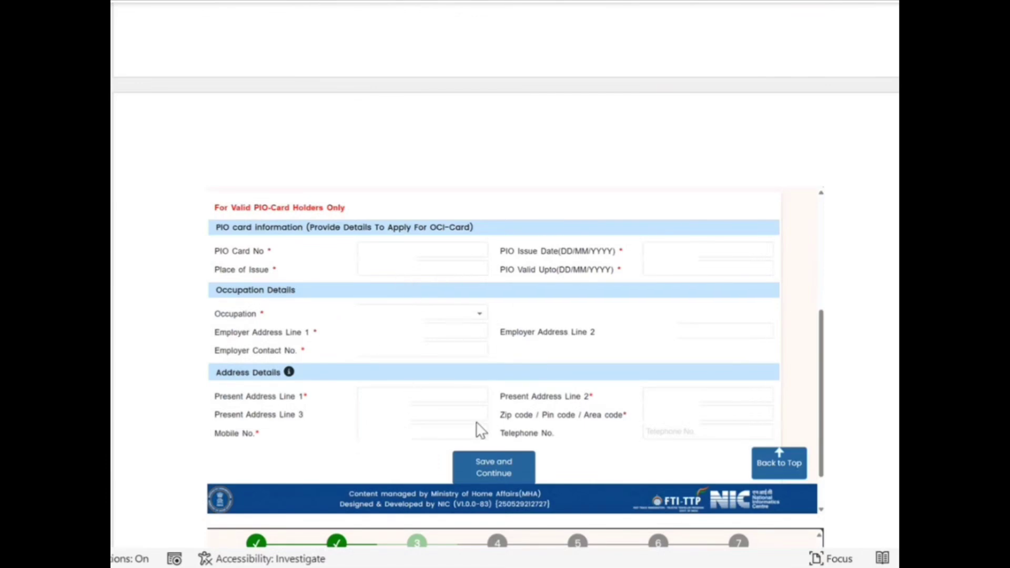
scroll(509, 436, down, 5)
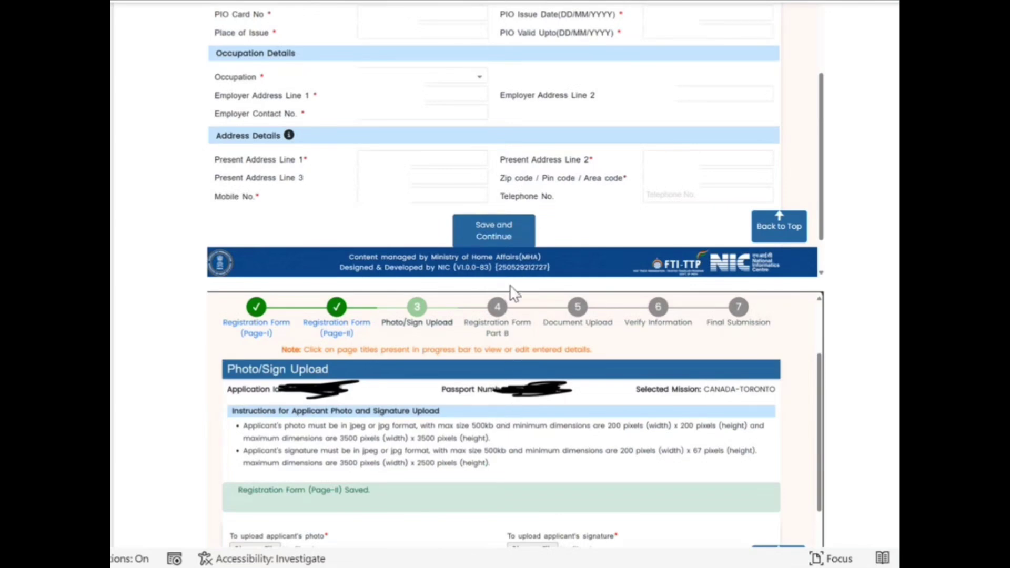
scroll(439, 348, down, 3)
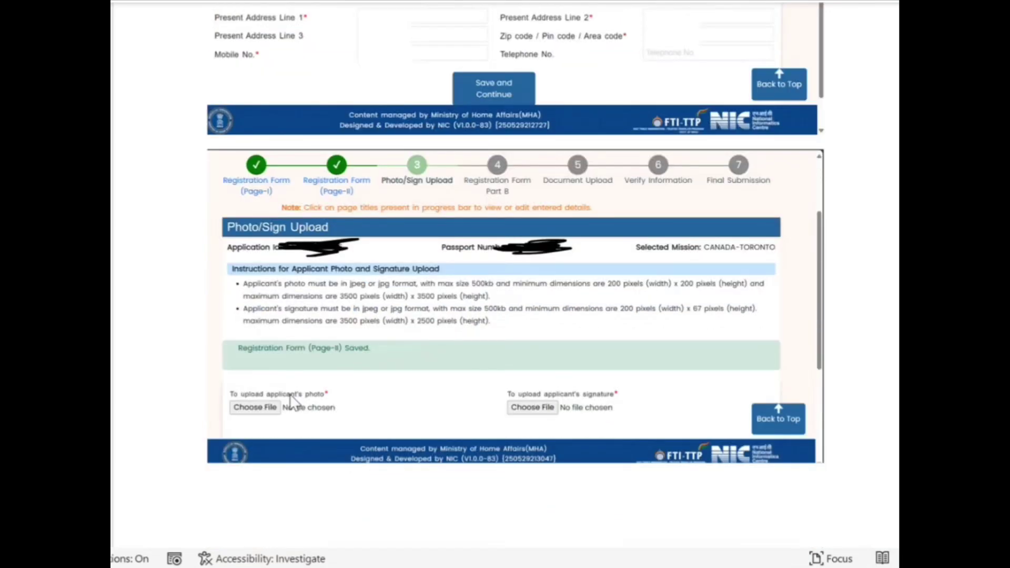
scroll(537, 426, down, 3)
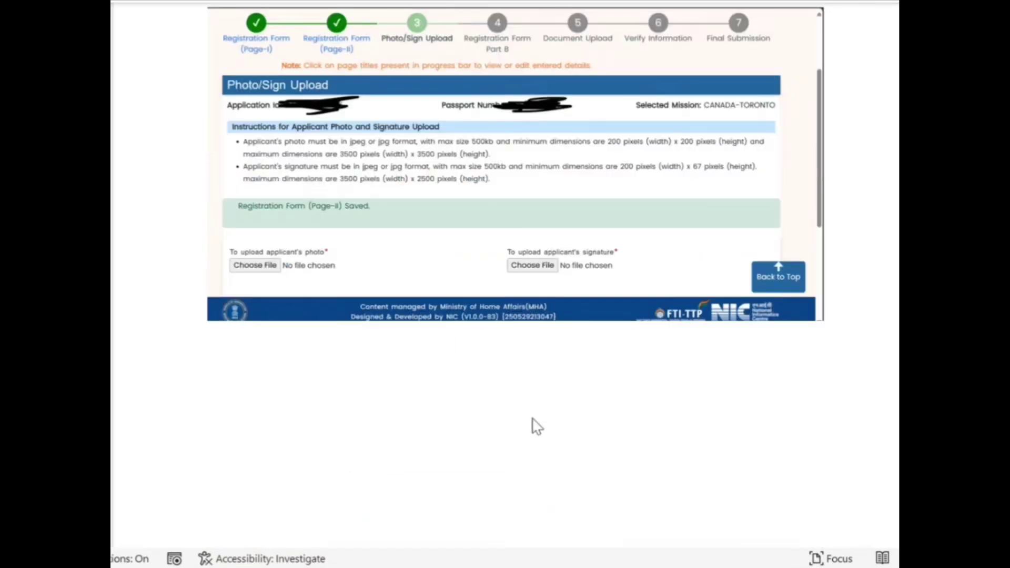
- Examine the Part B yes/no declaration questions and the document upload choices for the passport and PIO card copies
scroll(507, 235, down, 7)
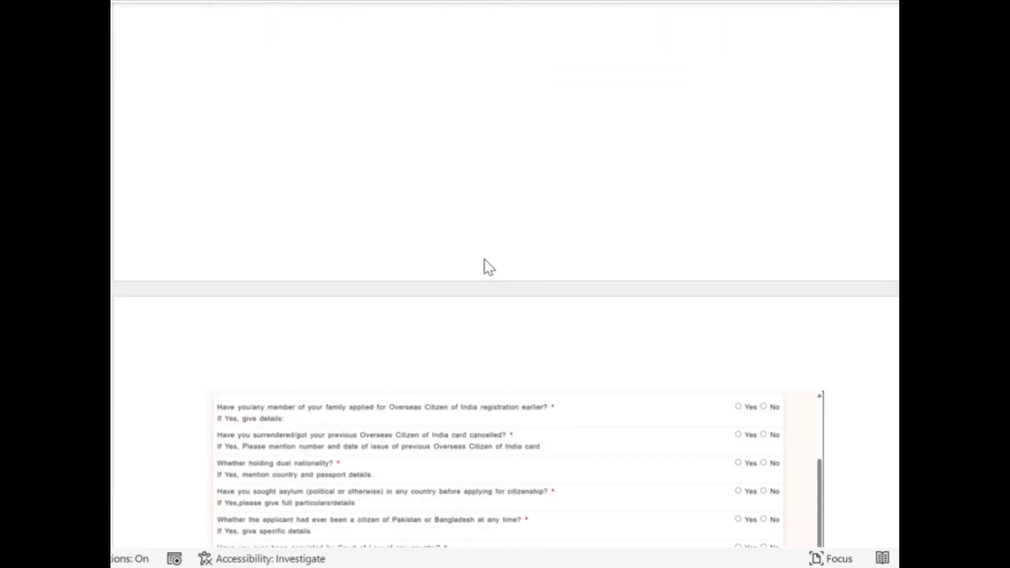
scroll(488, 267, down, 3)
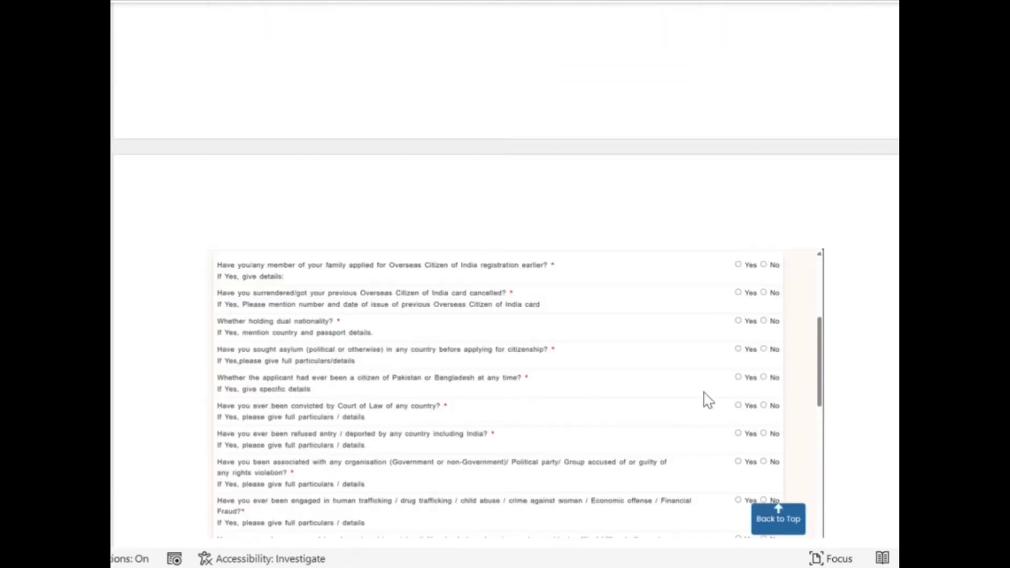
scroll(692, 436, down, 2)
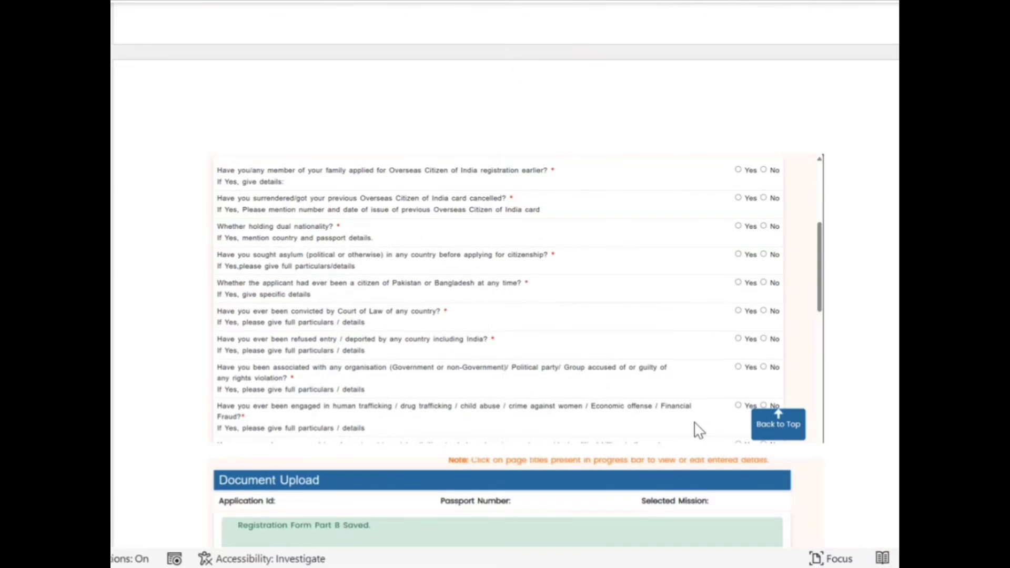
scroll(670, 386, down, 5)
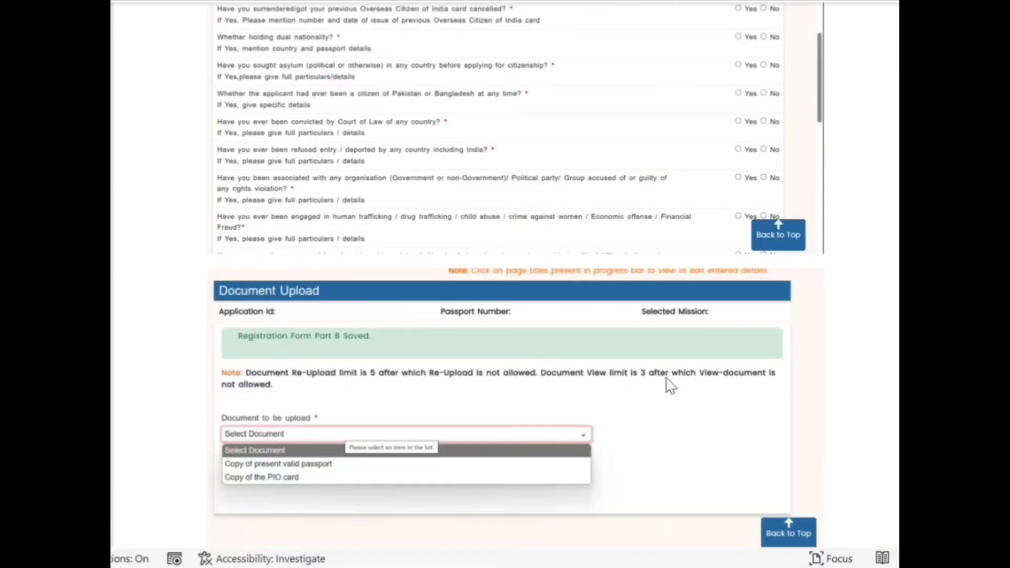
scroll(670, 385, down, 2)
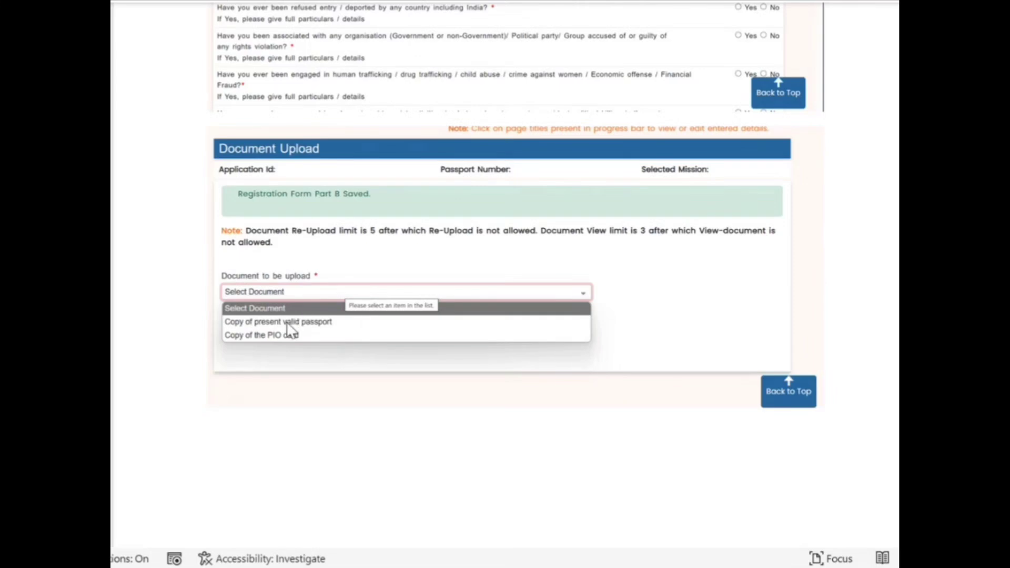
scroll(284, 335, down, 1)
scroll(284, 336, down, 3)
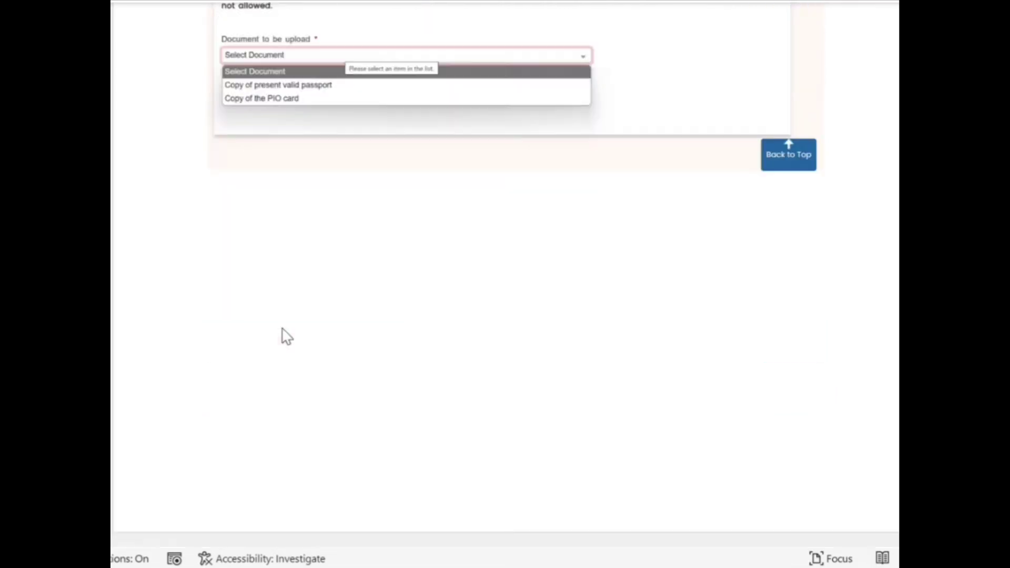
scroll(284, 336, up, 10)
scroll(284, 335, up, 10)
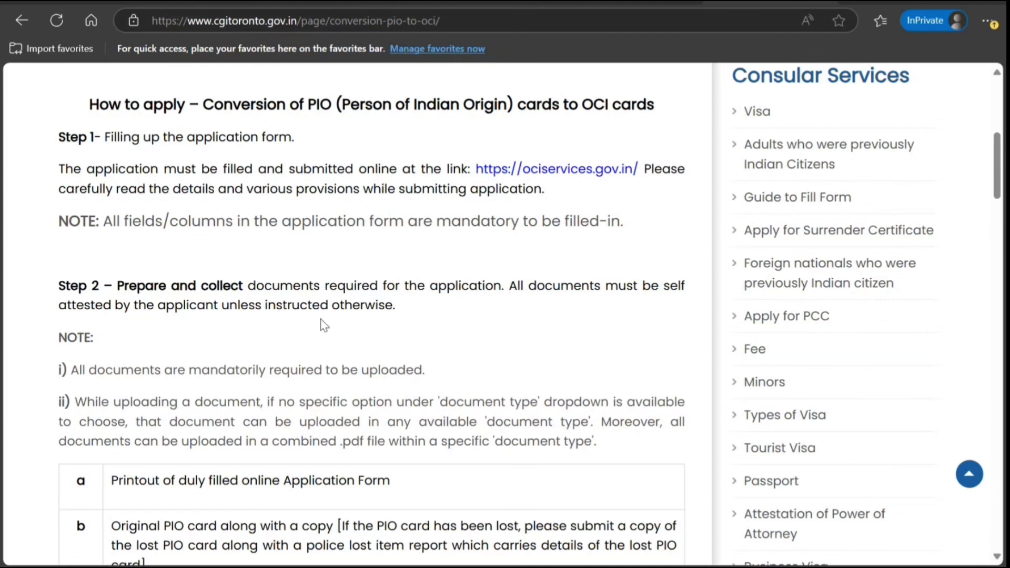
- Examine the conversion page's Step 1 instructions and required documents a to d, including the original PIO card, foreign citizenship certificate and passport
drag(242, 138, 293, 139)
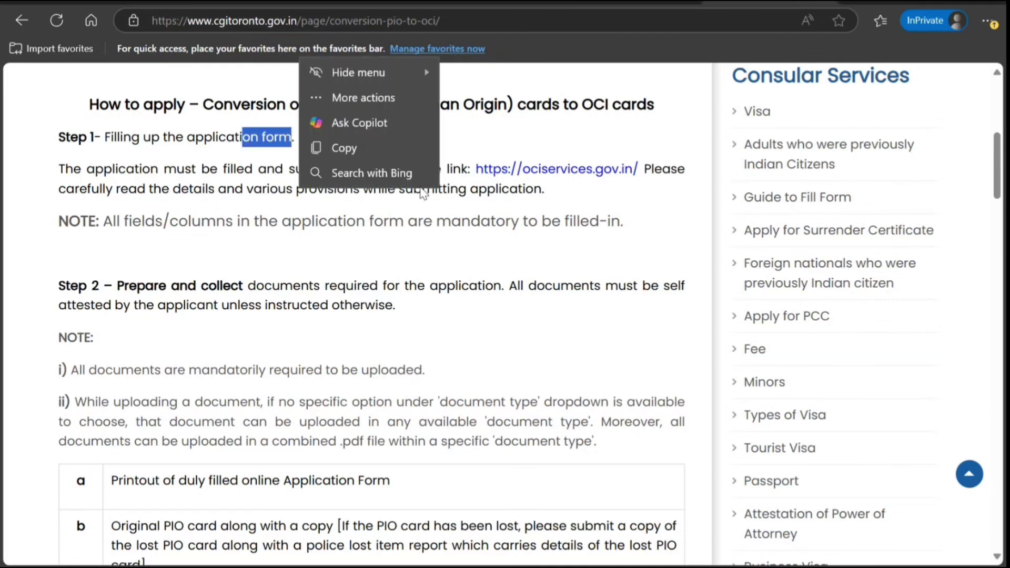
click(336, 239)
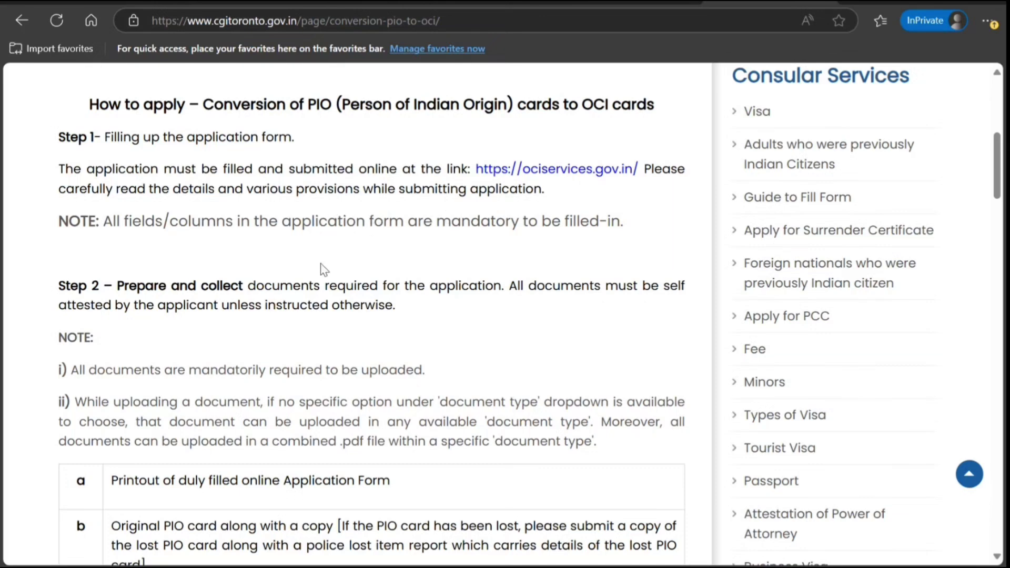
scroll(205, 339, down, 3)
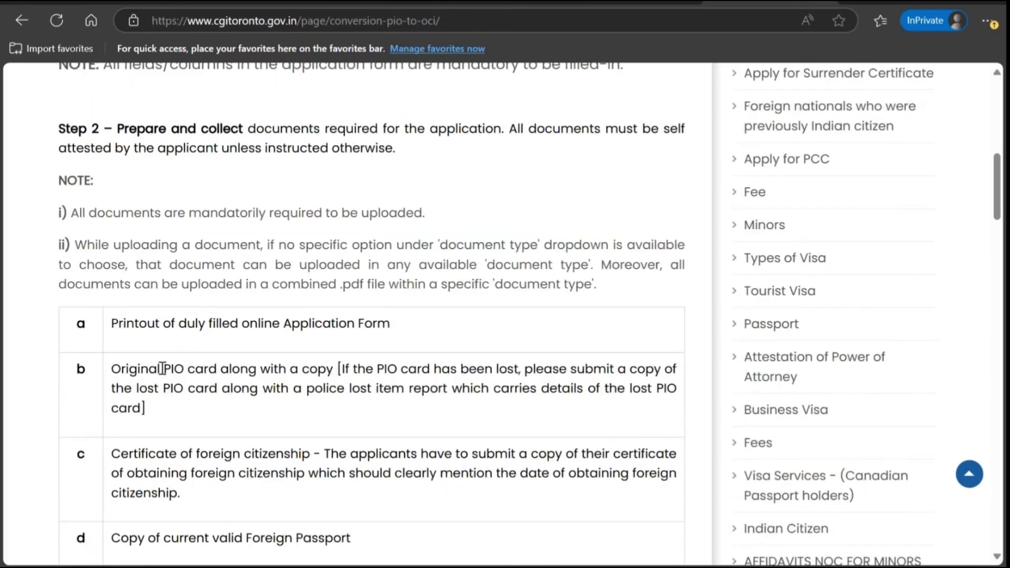
drag(112, 325, 379, 327)
scroll(173, 376, down, 2)
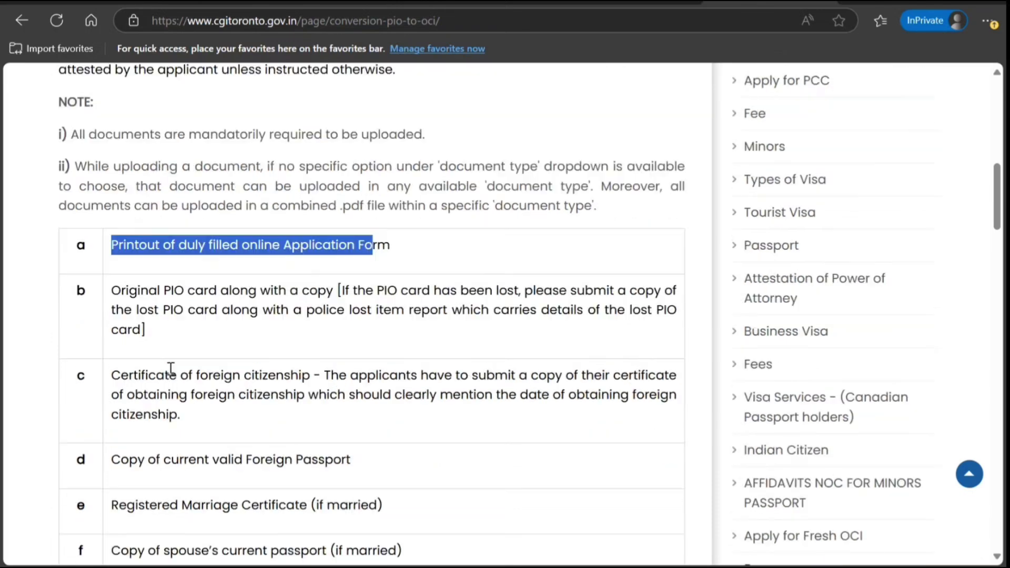
click(153, 297)
drag(153, 297, 318, 294)
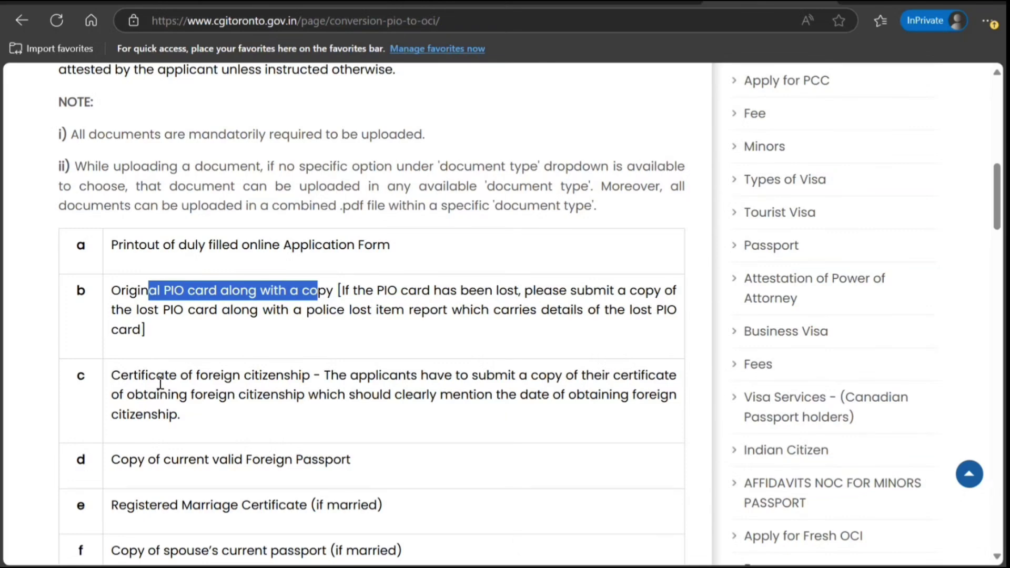
drag(156, 377, 262, 376)
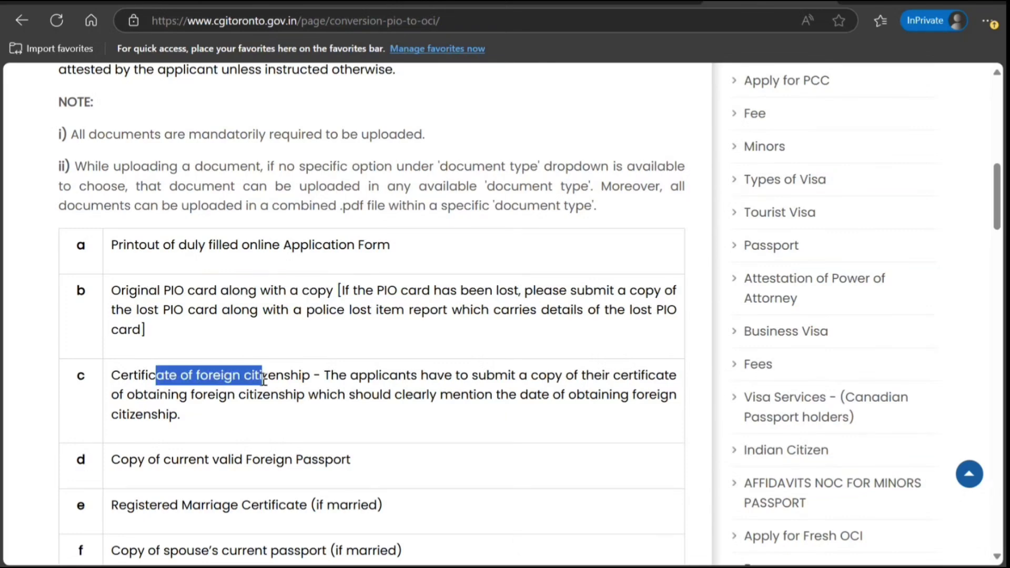
drag(150, 461, 284, 460)
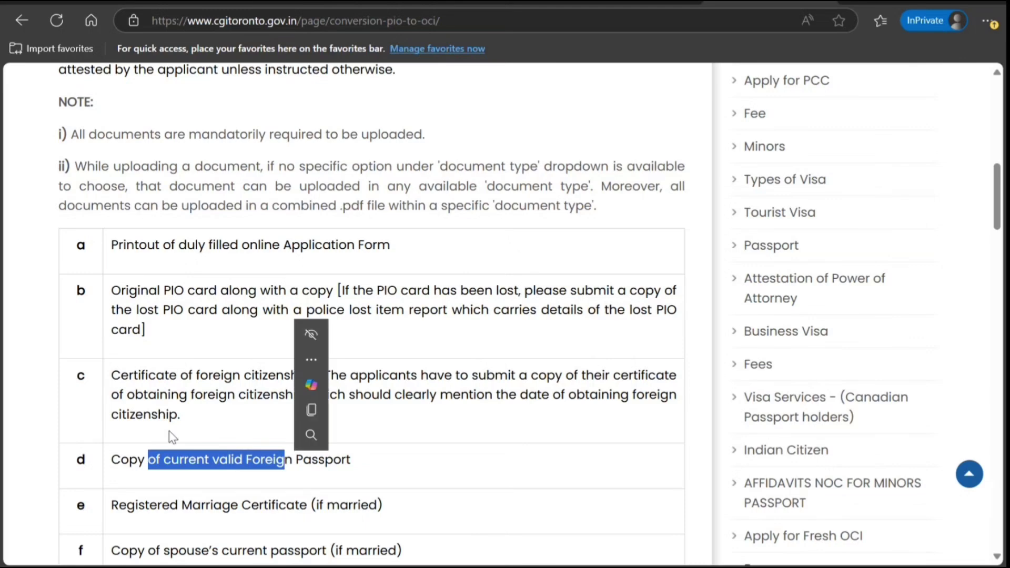
- Examine required documents e to g, covering the marriage certificate, spouse's current passport and the applicant's professional details
scroll(153, 423, down, 3)
click(191, 363)
drag(187, 358, 275, 362)
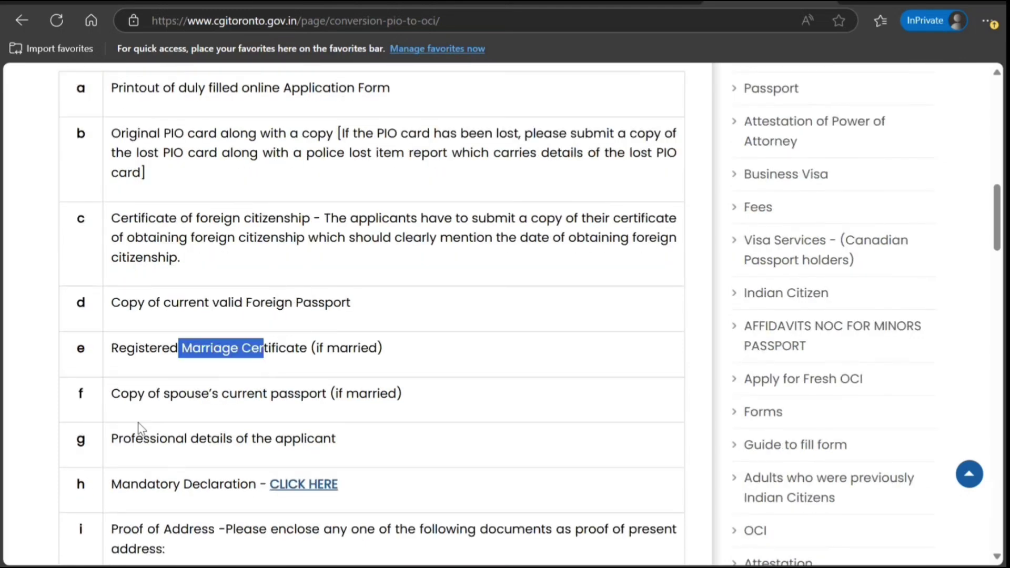
drag(146, 411, 251, 411)
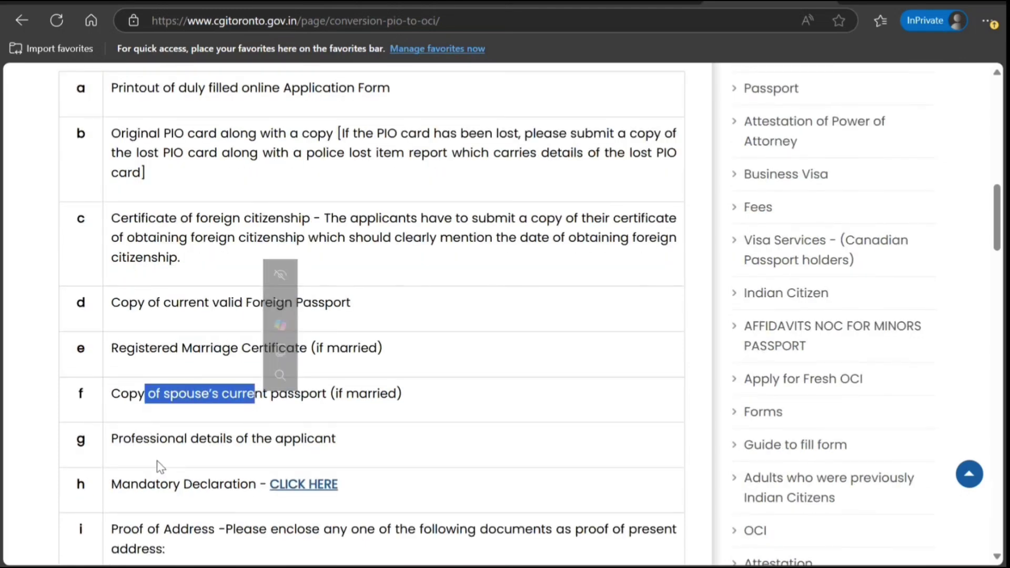
drag(157, 442, 210, 447)
- Open the Mandatory Declaration form in a new tab, read it and return to the conversion instructions
scroll(192, 459, down, 3)
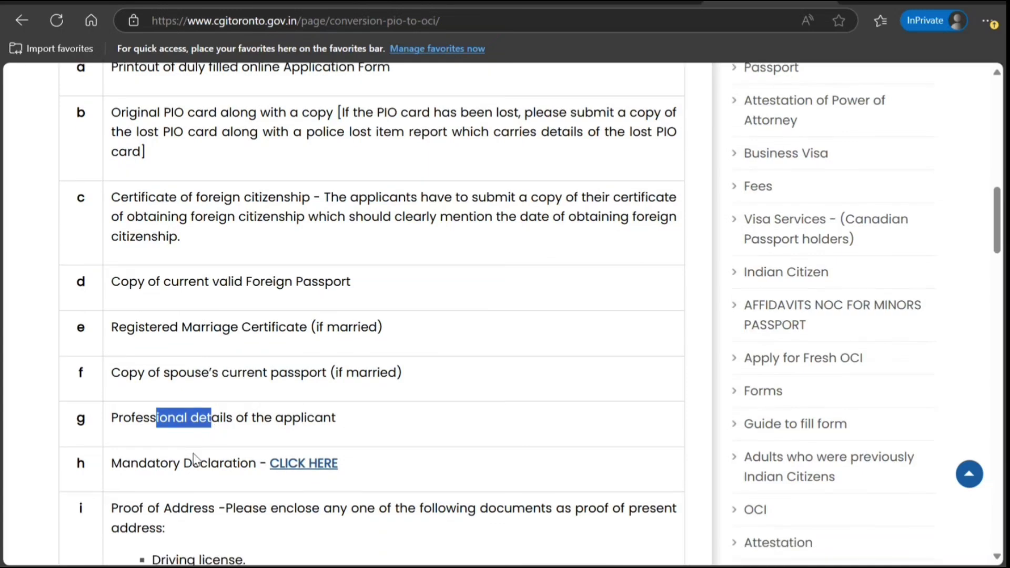
right_click(291, 330)
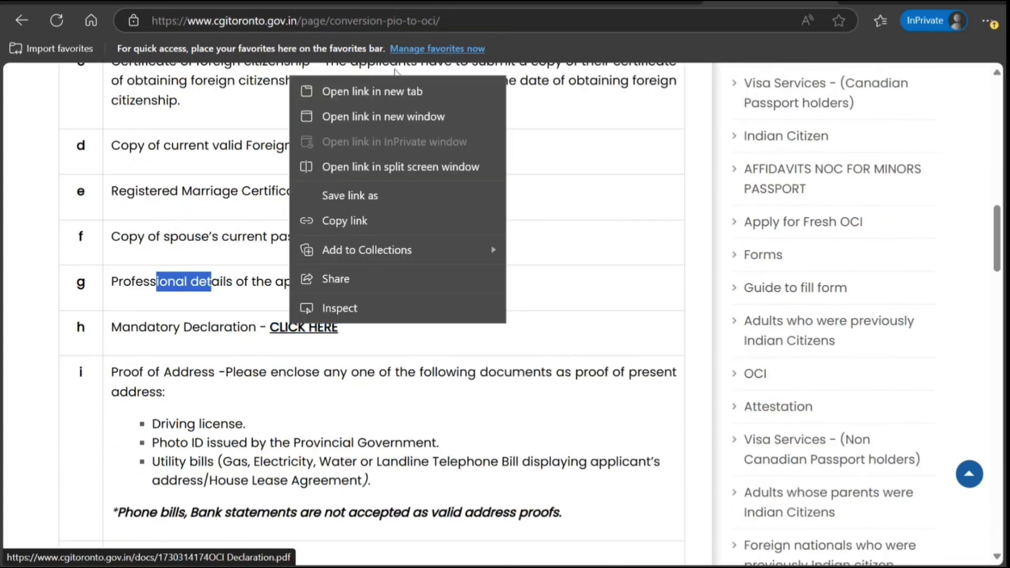
click(393, 94)
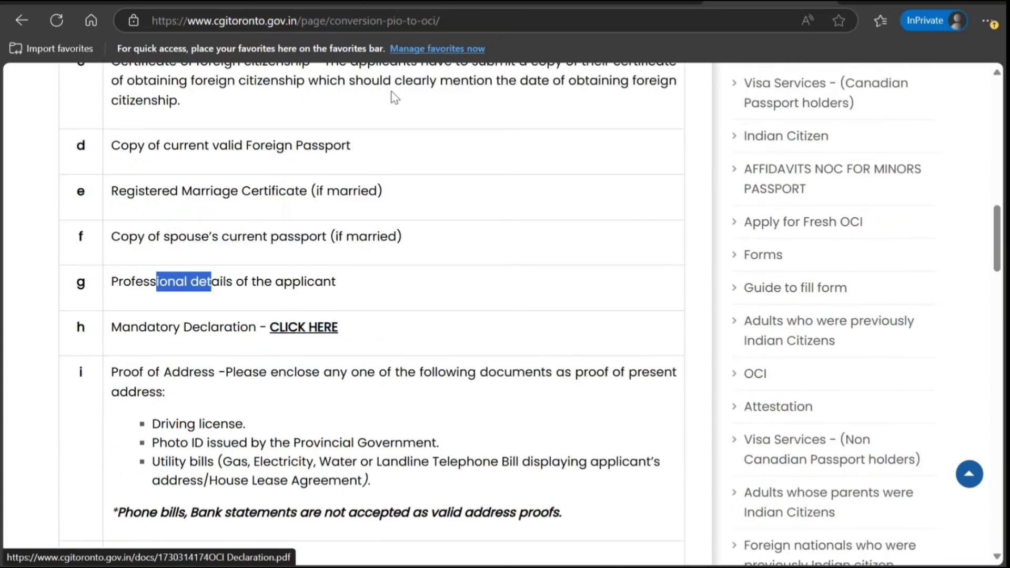
click(755, 3)
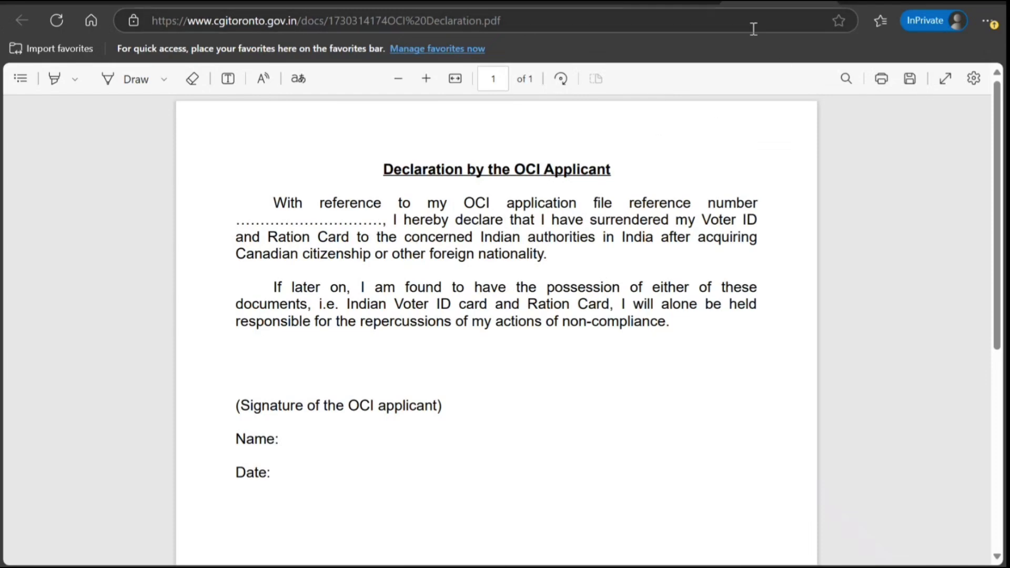
click(622, 5)
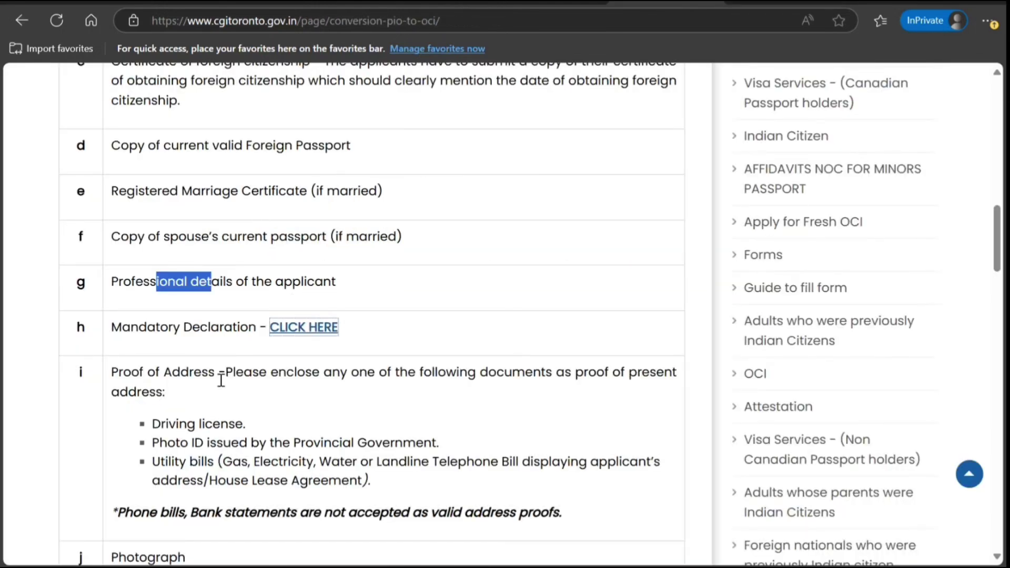
- Review the proof of address and photograph requirements, and open the Step 3 checklist in a new tab
scroll(221, 284, down, 4)
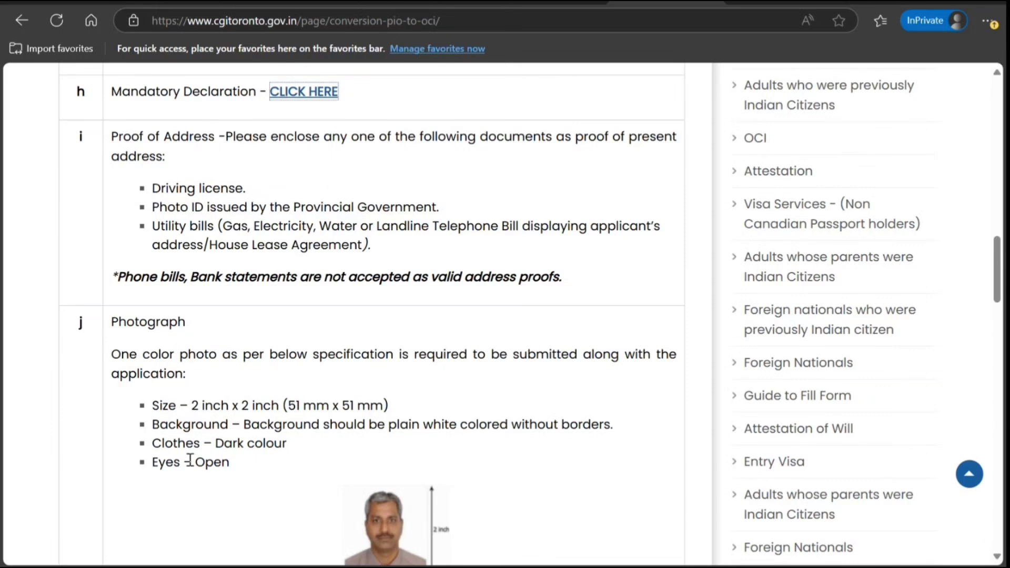
scroll(190, 461, down, 4)
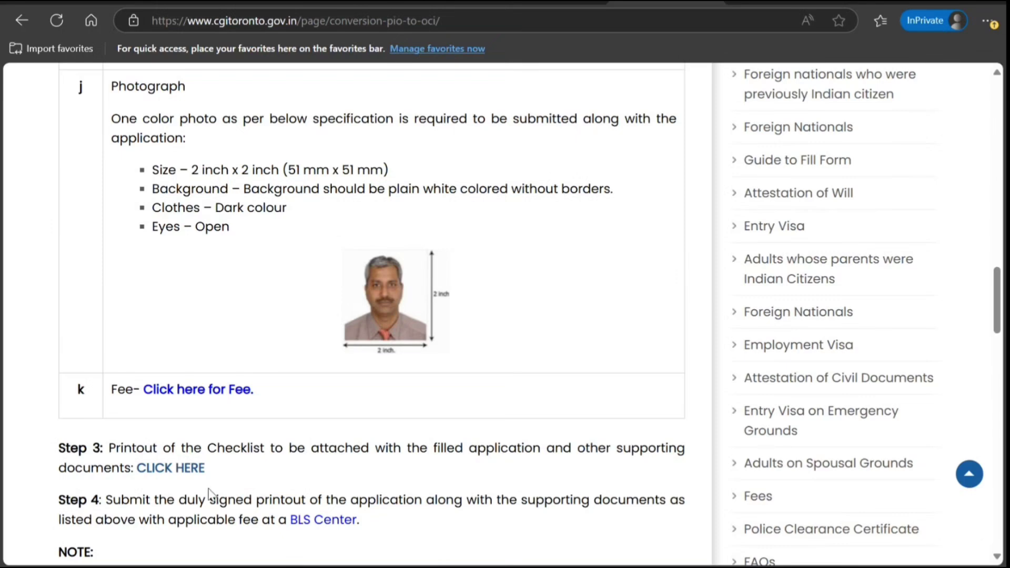
right_click(180, 473)
click(275, 234)
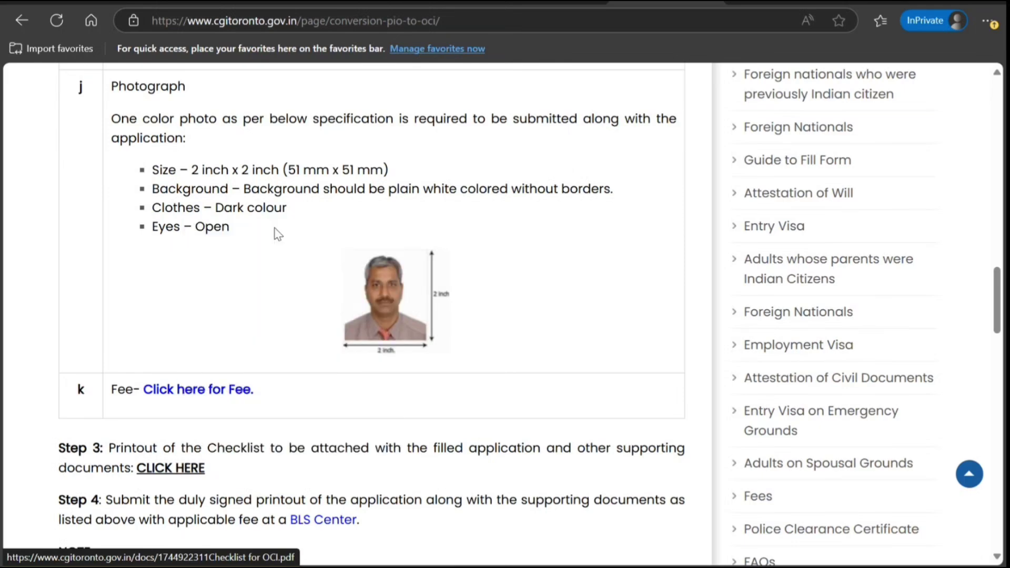
click(752, 7)
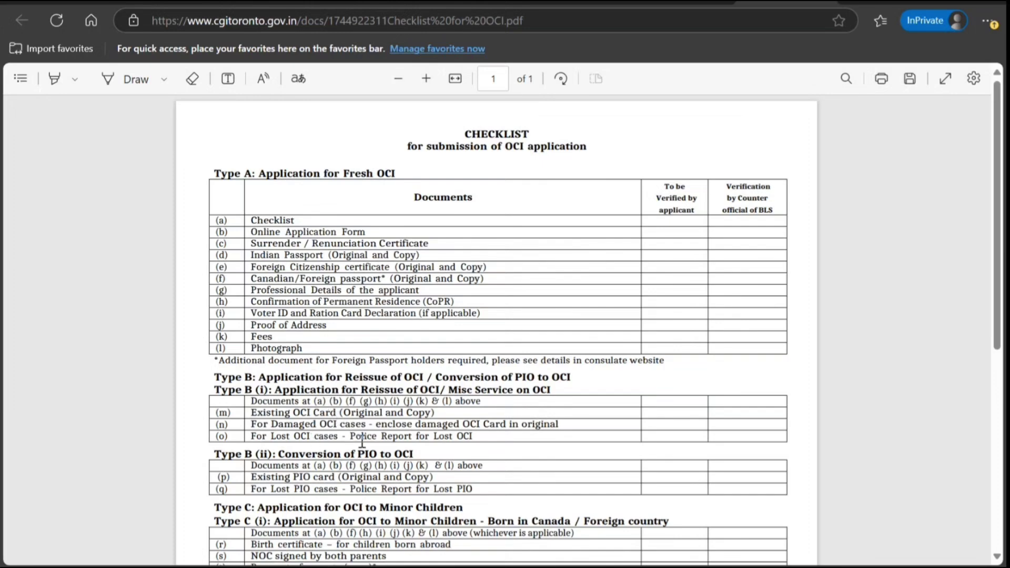
- Read the OCI application checklist through to its end, and close the checklist and declaration tabs
scroll(212, 377, down, 6)
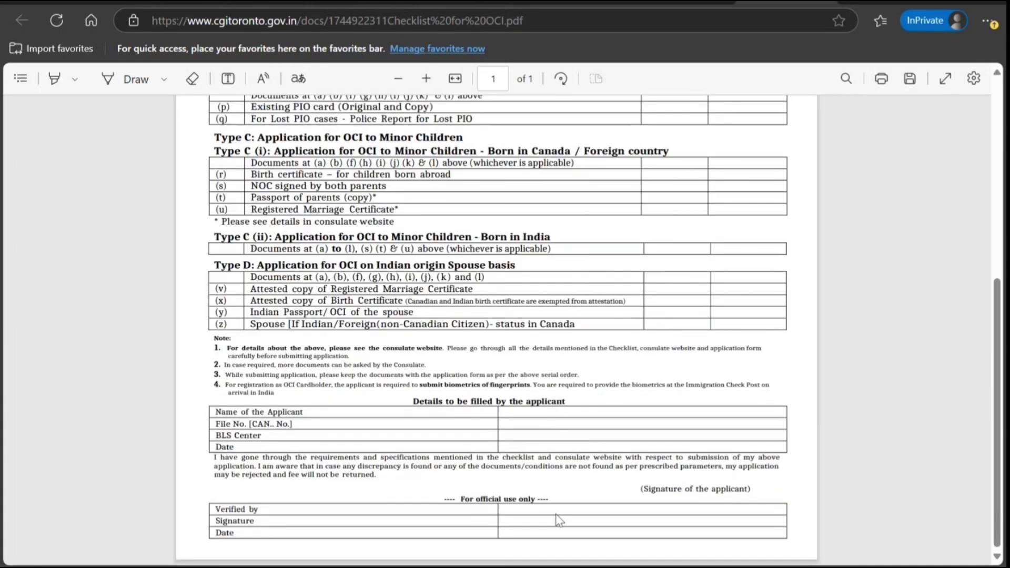
scroll(612, 378, up, 6)
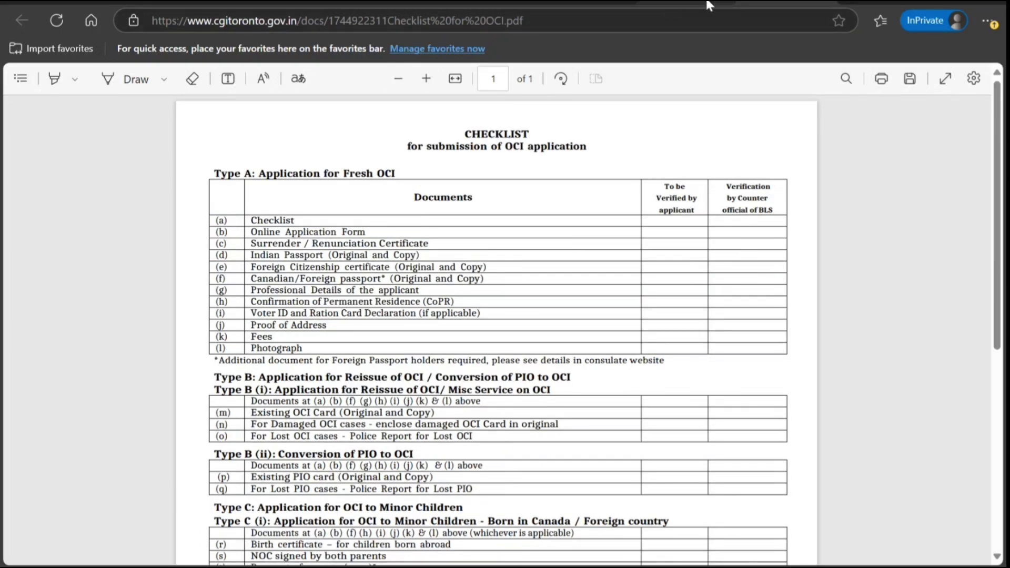
click(821, 1)
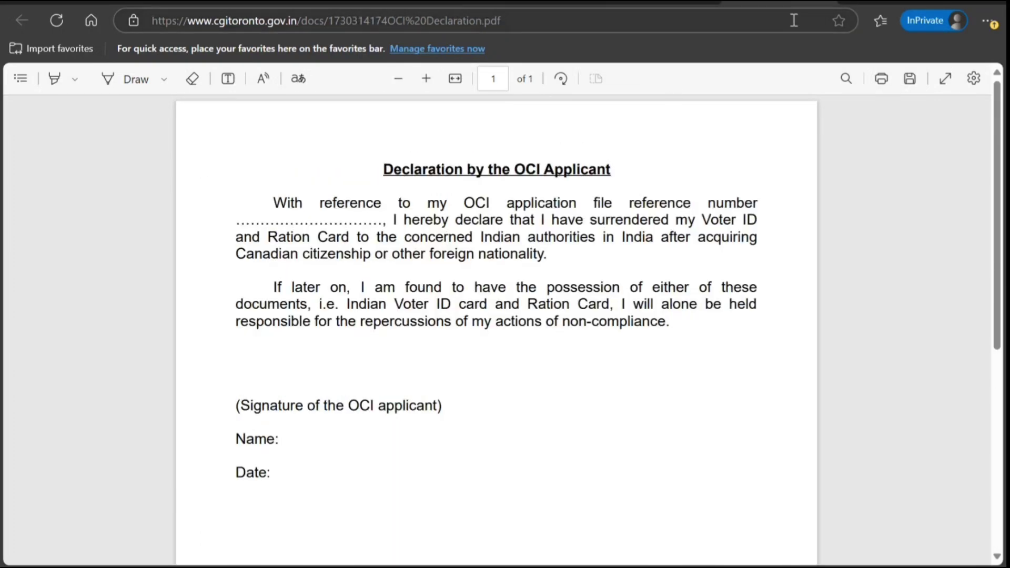
click(825, 4)
- Review the Step 4 instructions on submitting at a BLS Center and the notes below them
scroll(278, 381, down, 4)
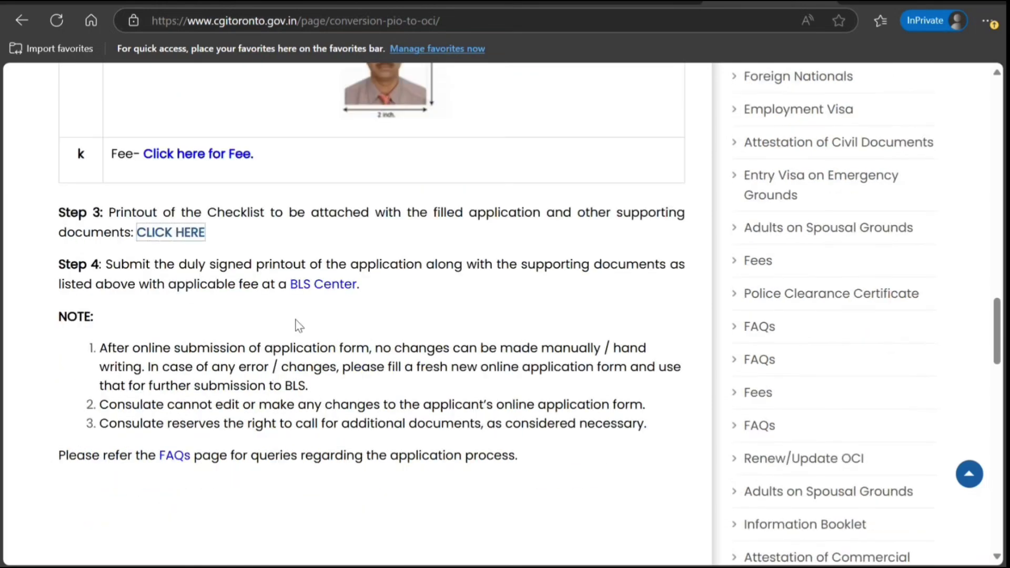
right_click(309, 285)
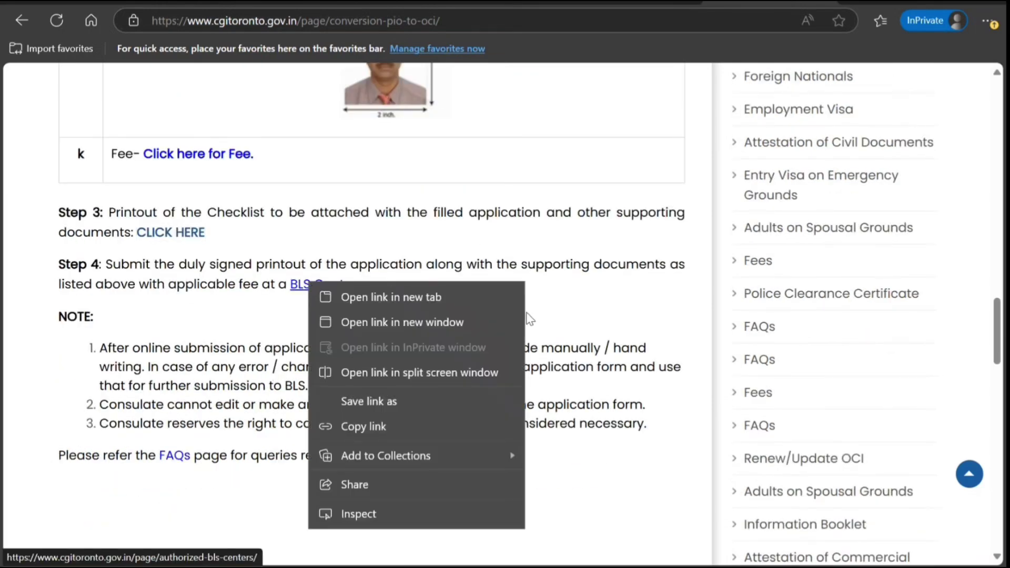
click(569, 280)
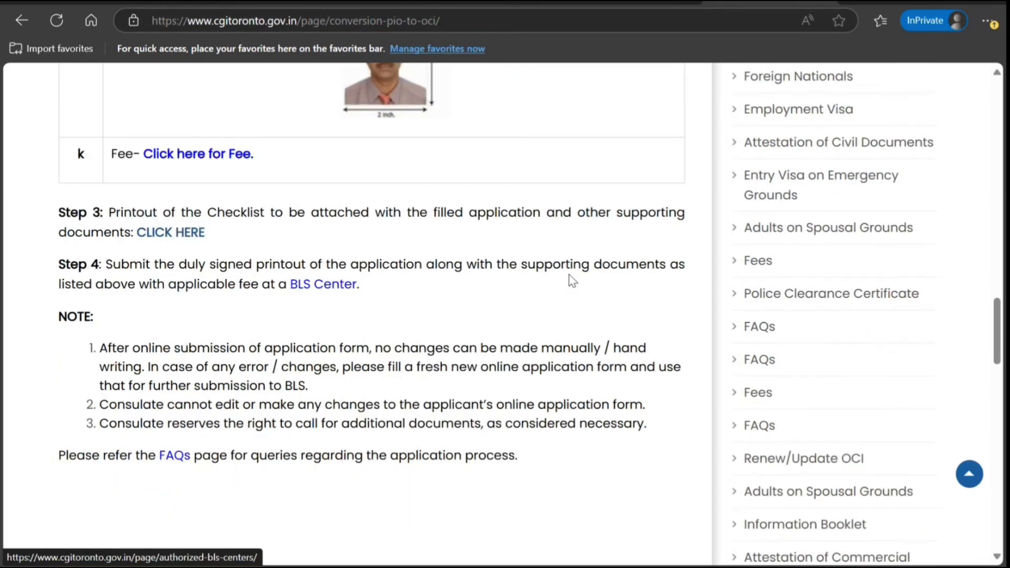
- Open the OCI fees page in a new tab and check the fee for OCI registration in lieu of valid PIO cards
right_click(234, 153)
click(272, 165)
key(Return)
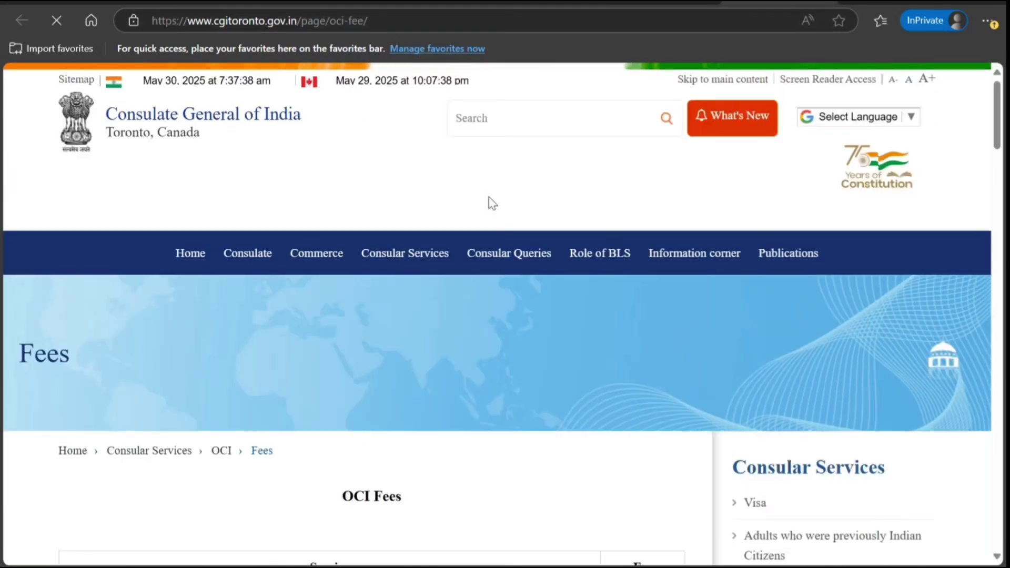
scroll(488, 198, down, 6)
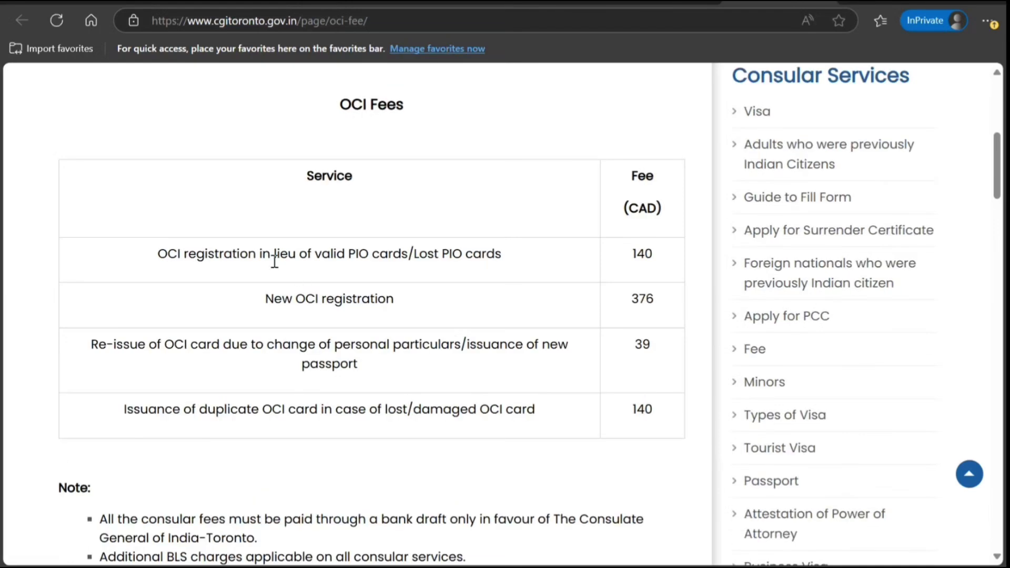
drag(274, 255, 521, 254)
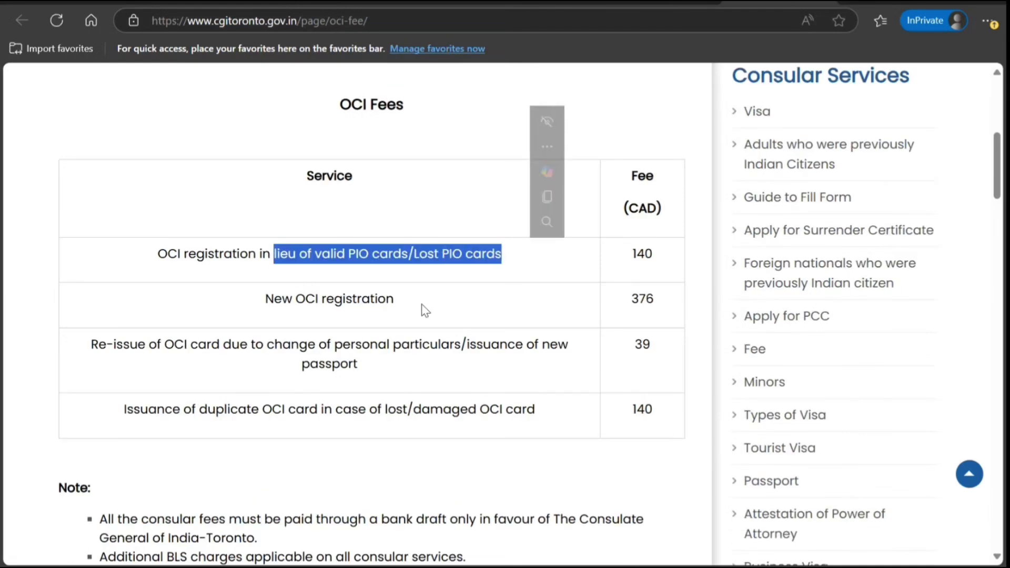
click(357, 289)
drag(346, 254, 407, 254)
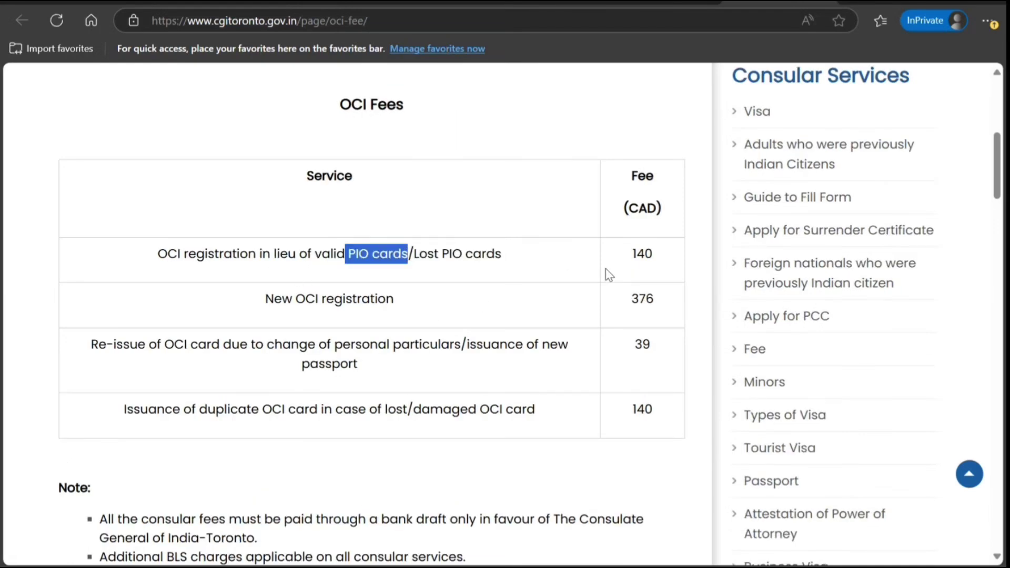
drag(660, 259, 631, 254)
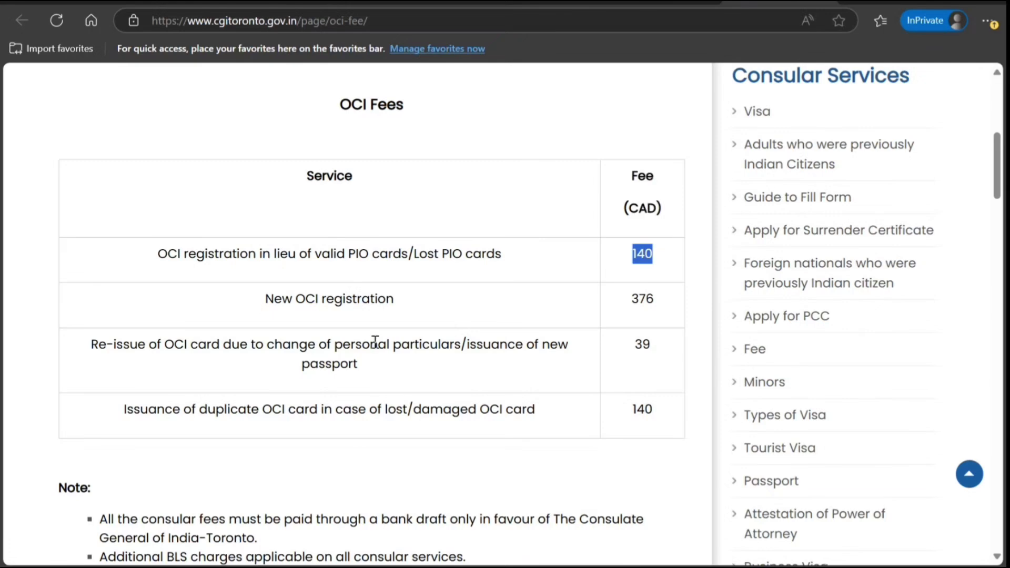
- Examine the notes on additional BLS charges and the mode of payment at BLS, and return to the OCI fee table
scroll(362, 344, down, 3)
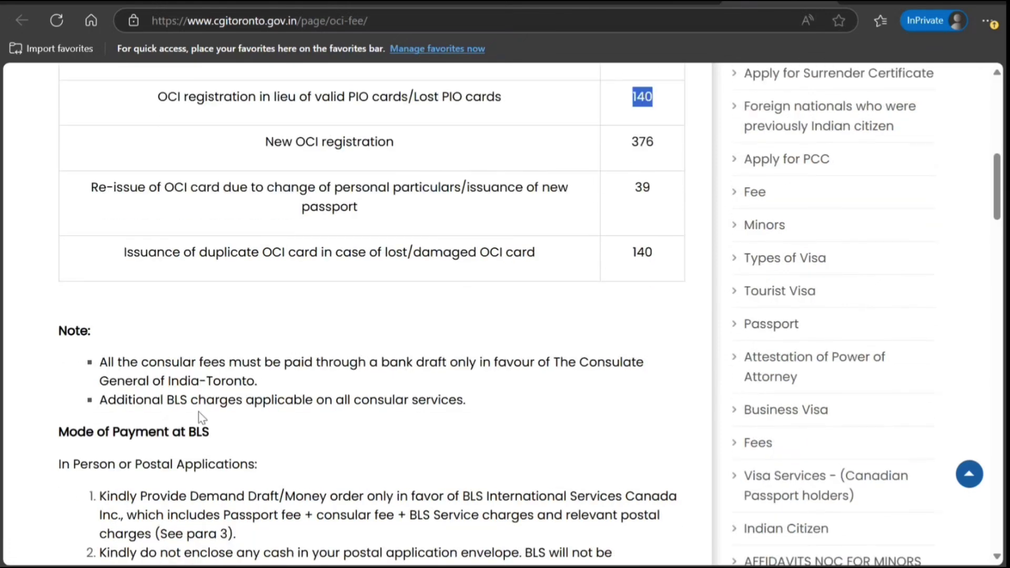
drag(198, 407, 418, 407)
scroll(367, 392, down, 4)
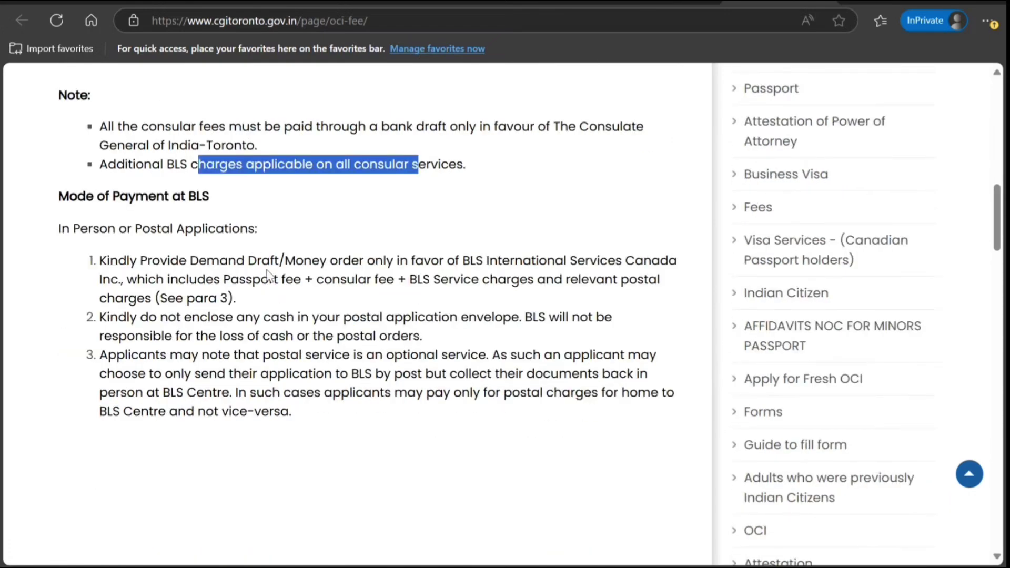
drag(269, 279, 393, 280)
scroll(340, 300, down, 8)
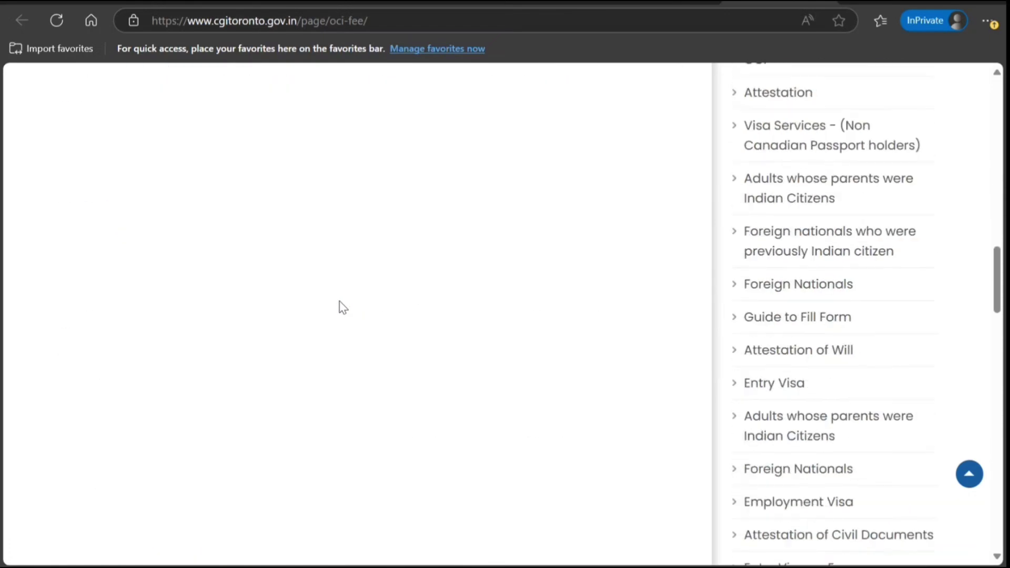
scroll(343, 307, up, 8)
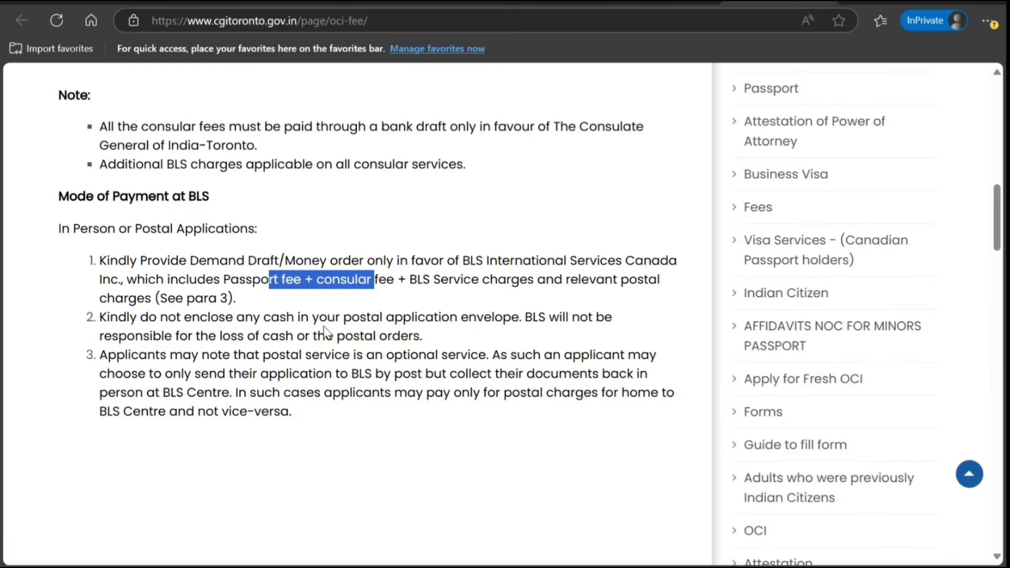
click(309, 294)
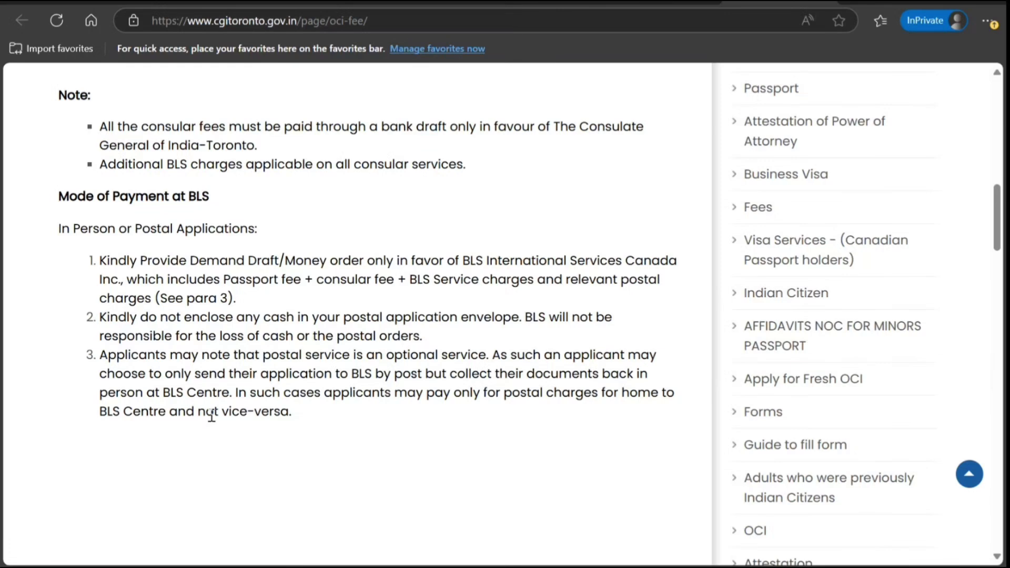
scroll(211, 416, up, 15)
scroll(211, 416, down, 7)
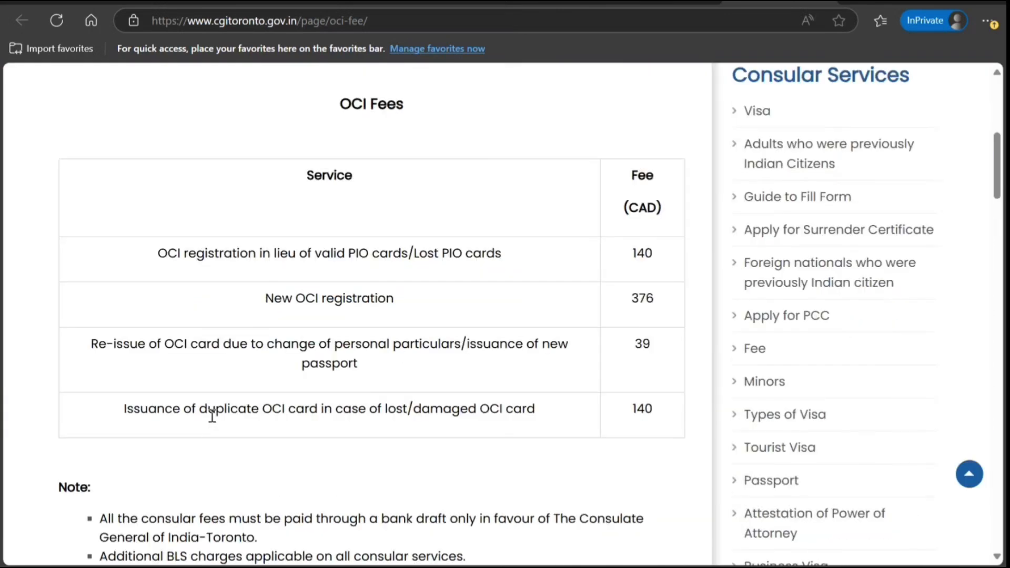